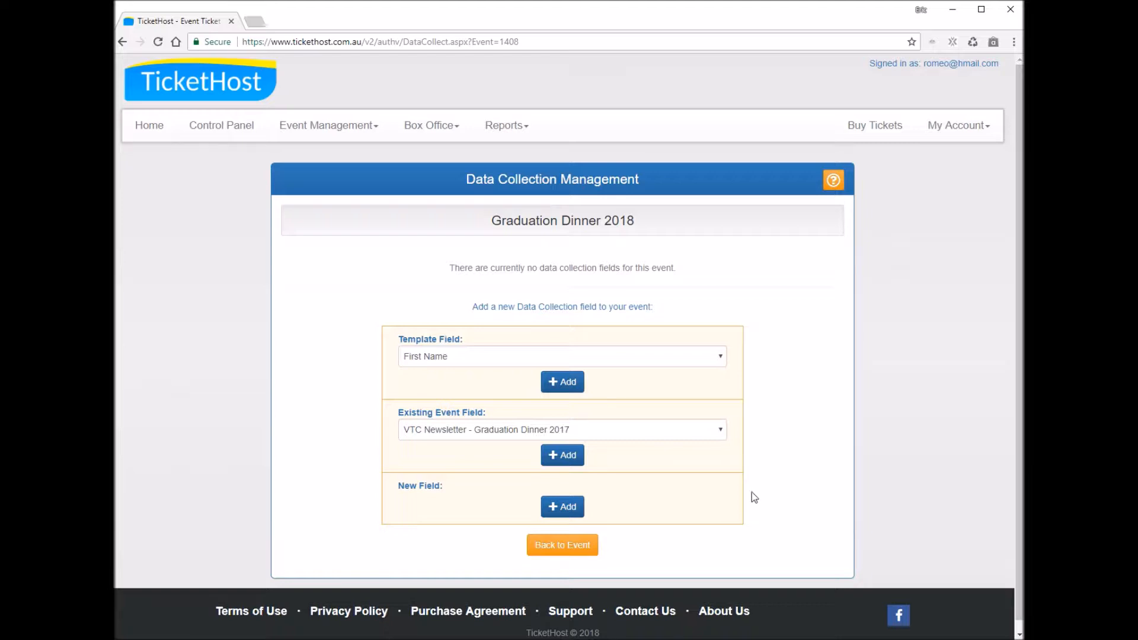
- Start a new data collection field from the Attendee Name template, keeping Text (single line) as its field type
left_click(549, 358)
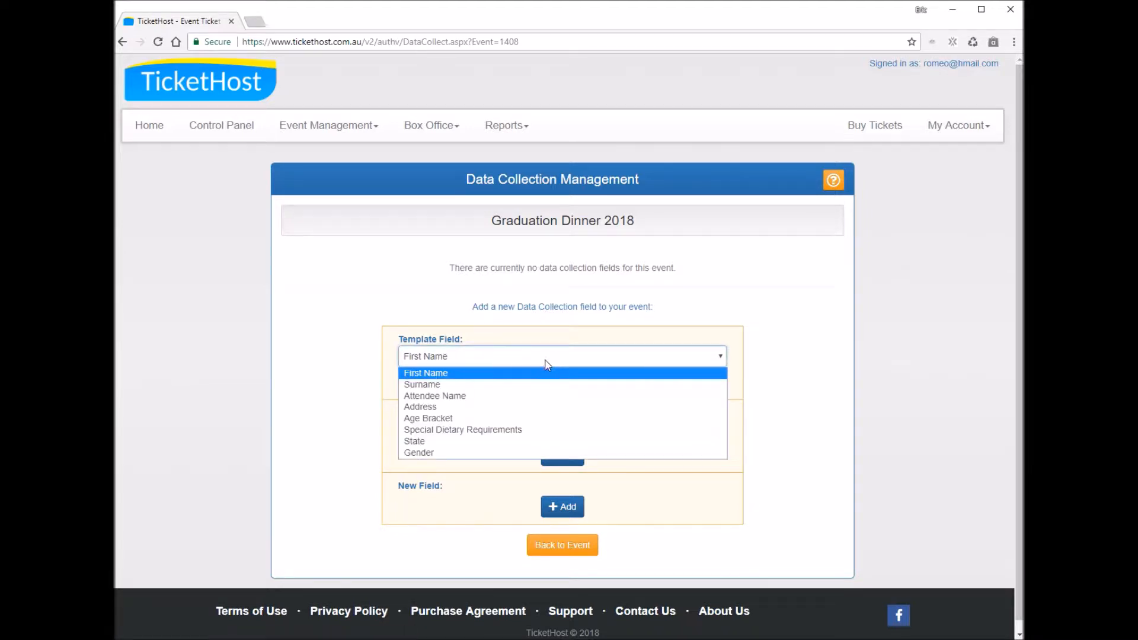
left_click(462, 396)
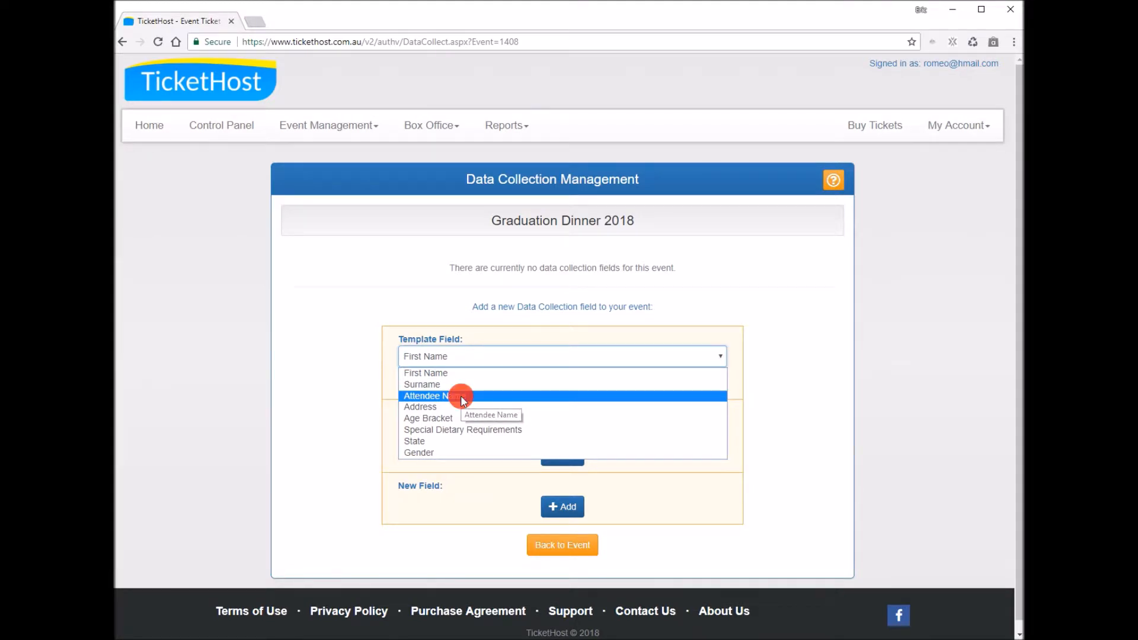
left_click(563, 383)
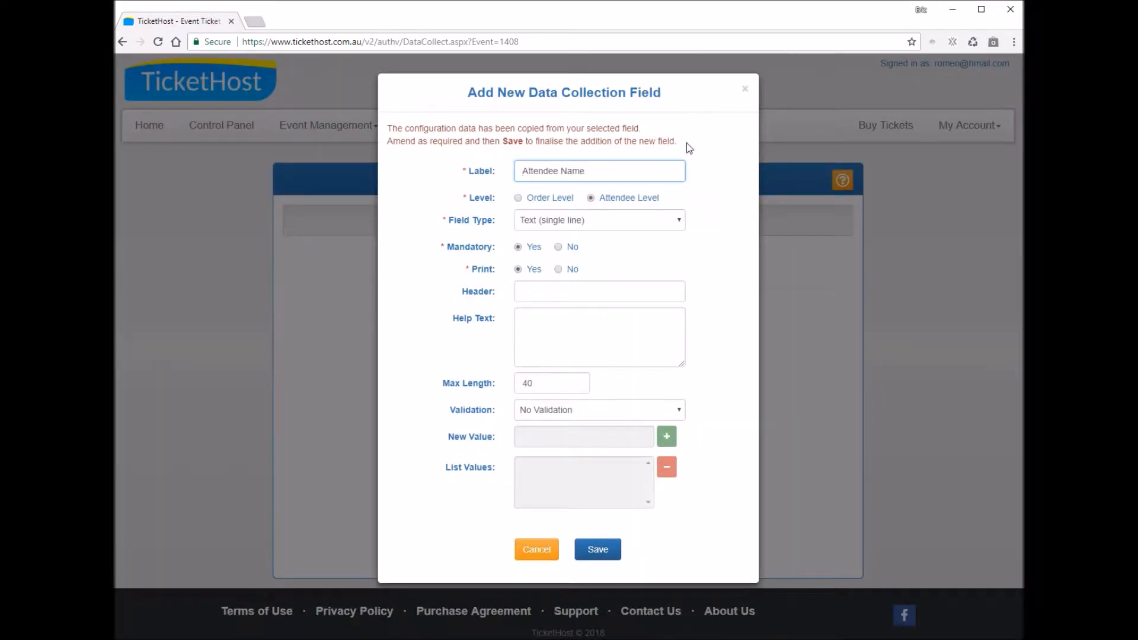
left_click(597, 170)
left_click(602, 223)
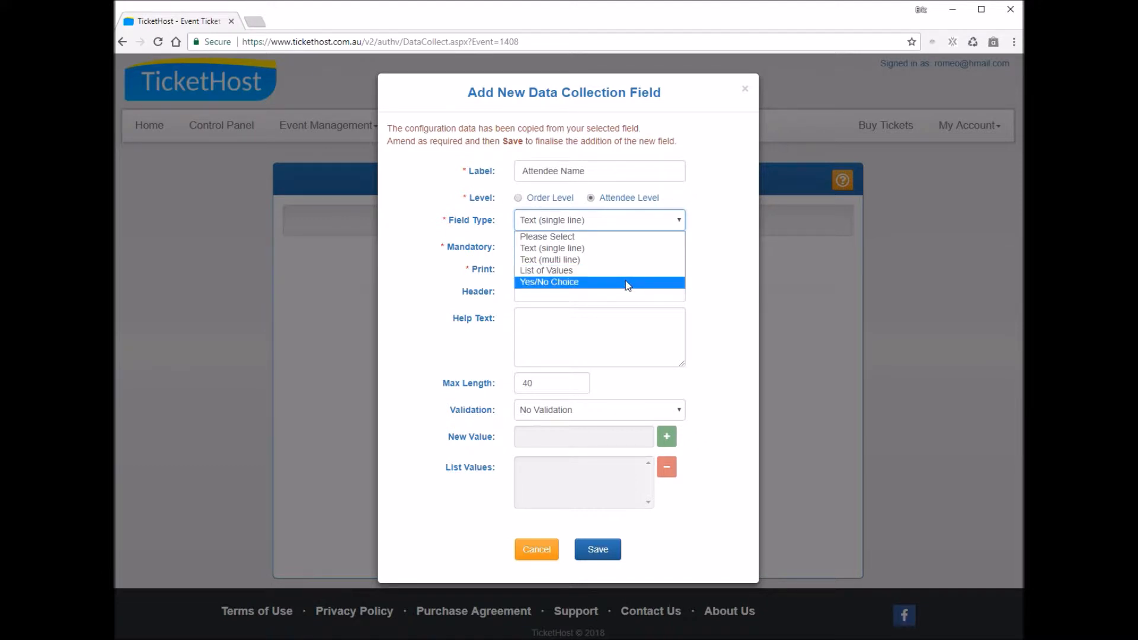
left_click(628, 220)
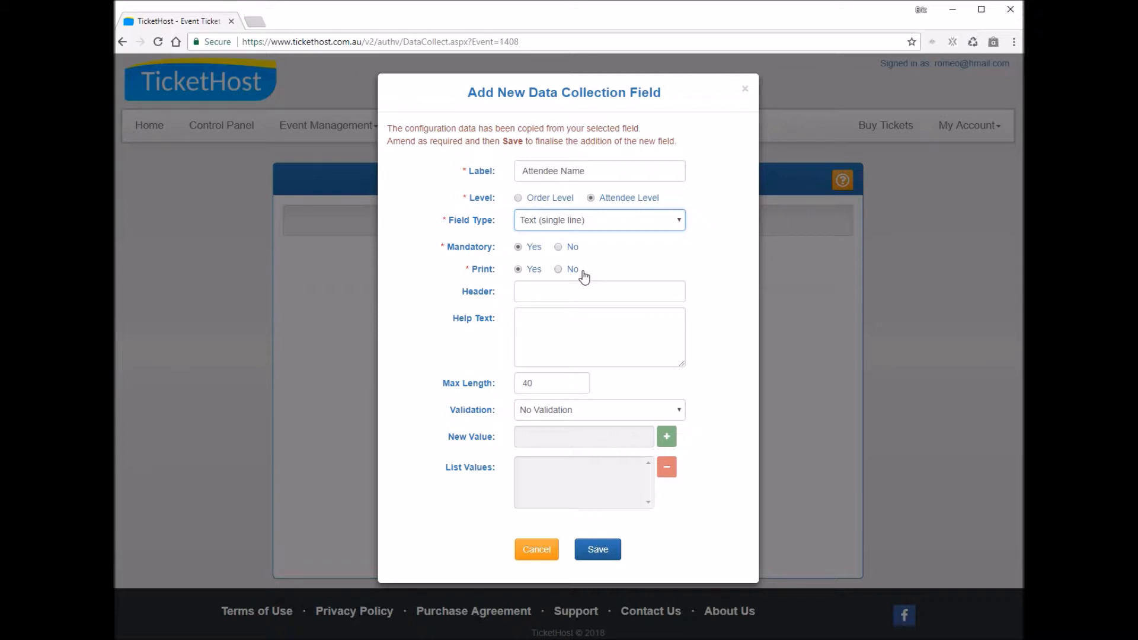
- Leave the header empty and enter the help text "Please enter the attendee's full name"
left_click(536, 291)
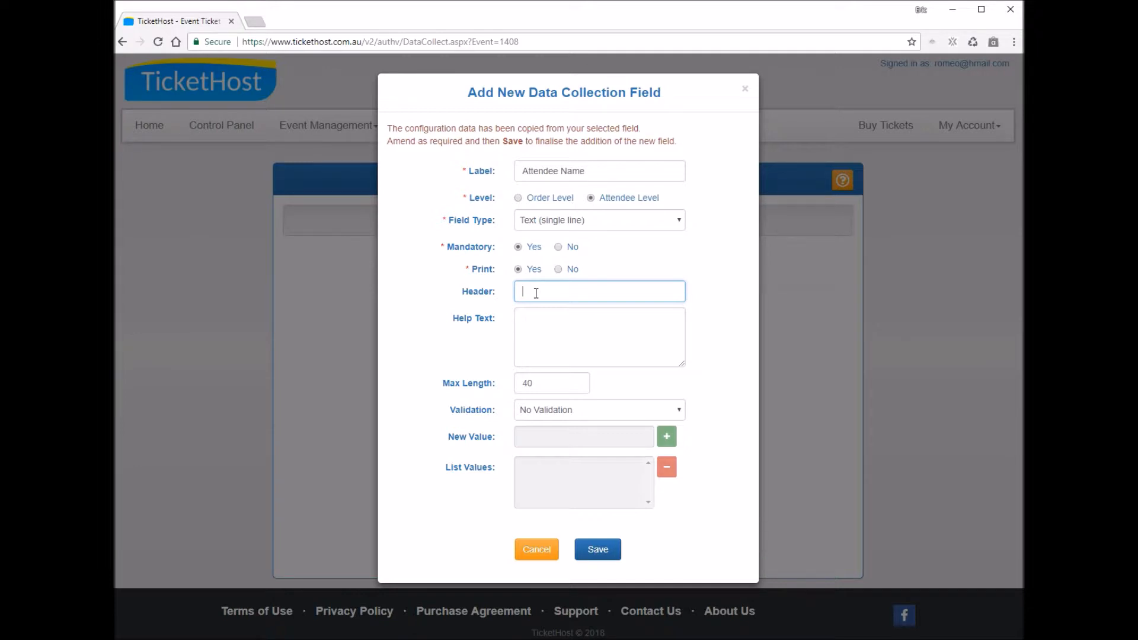
left_click(539, 318)
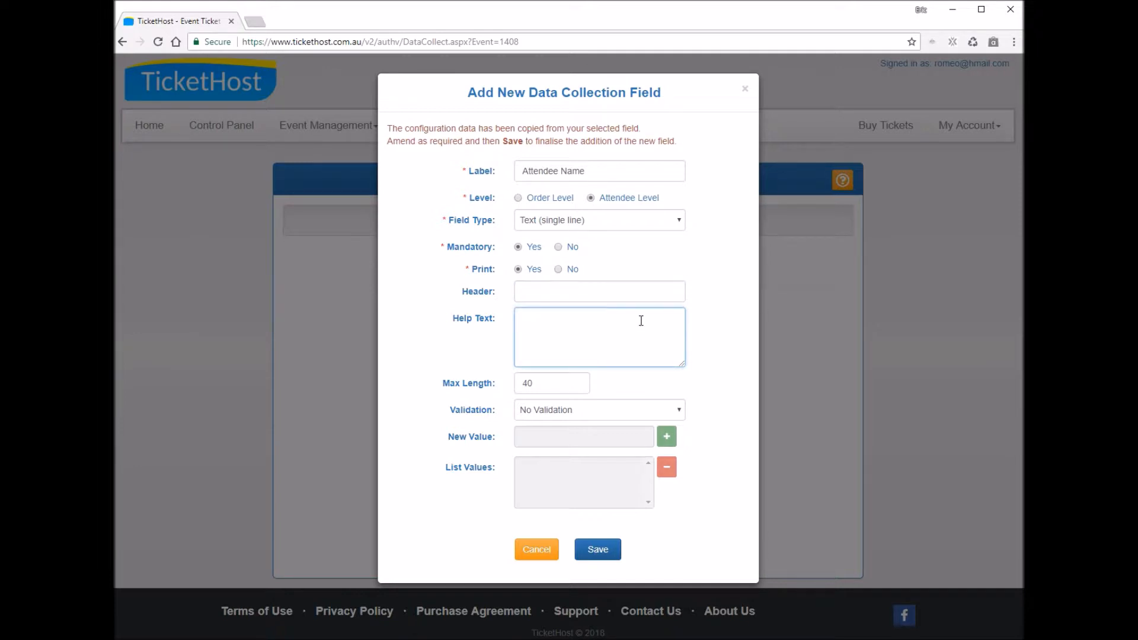
type("Please enter the attendee's fi")
type("ll name")
- Keep the maximum length of 40 and No Validation, and save the Attendee Name field
left_click(545, 382)
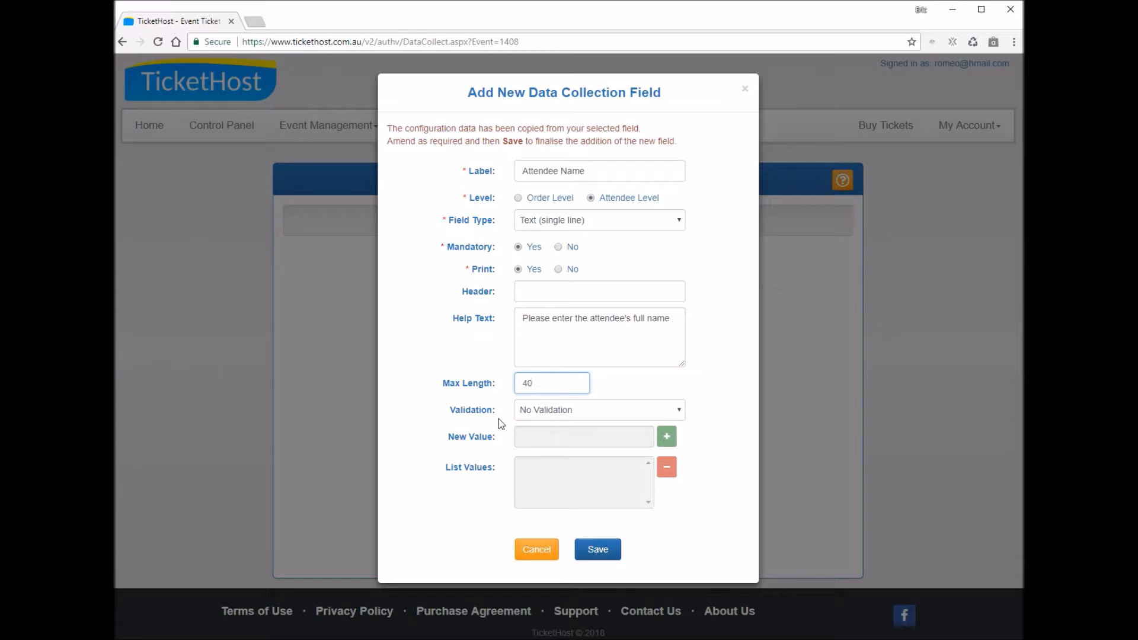
left_click(581, 415)
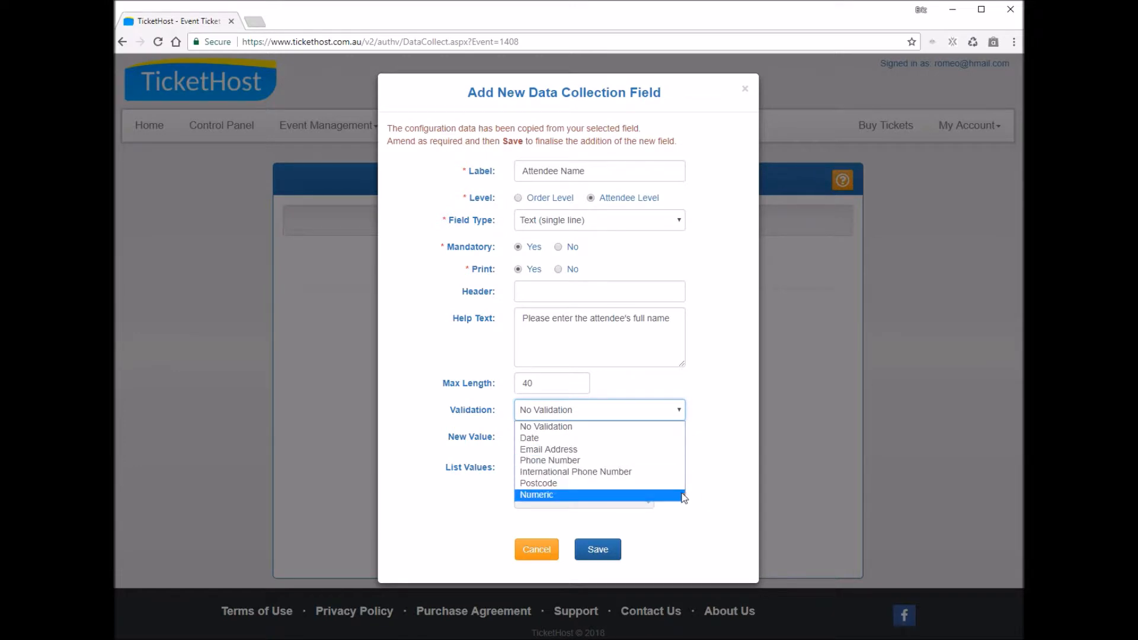
left_click(669, 427)
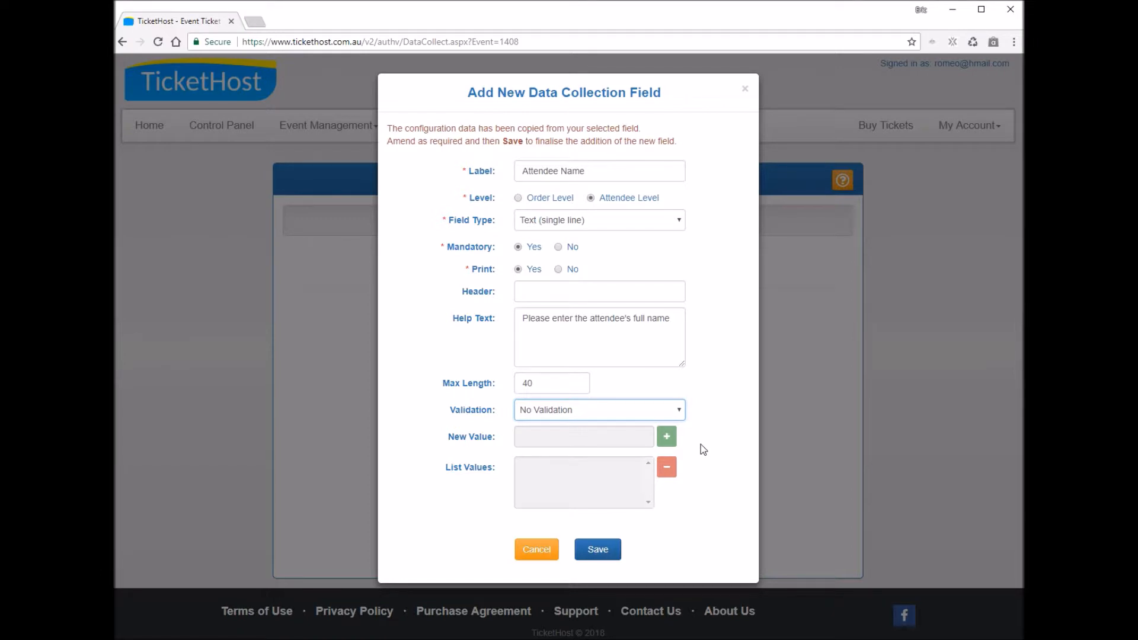
left_click(597, 550)
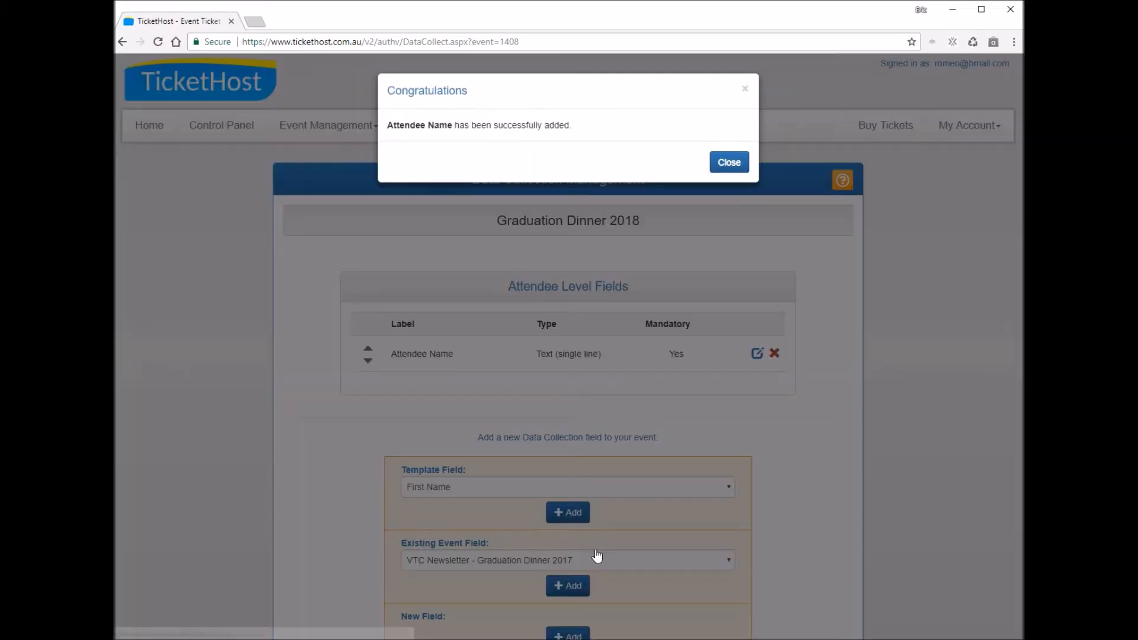
left_click(731, 165)
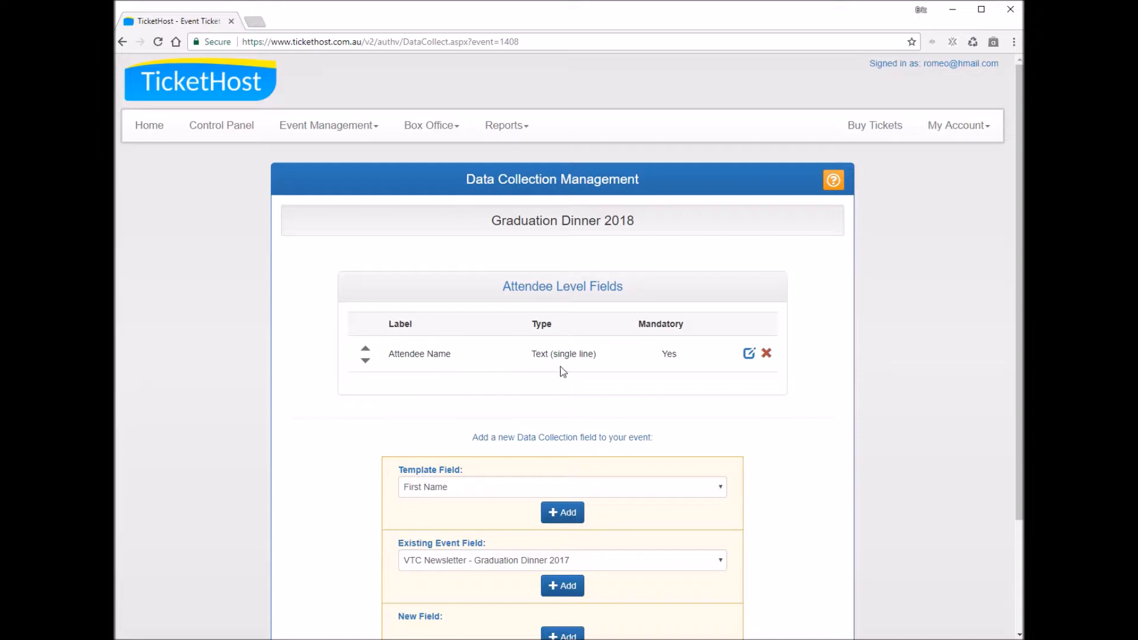
- Review the saved Attendee Name field's settings and leave them without making changes
left_click(749, 355)
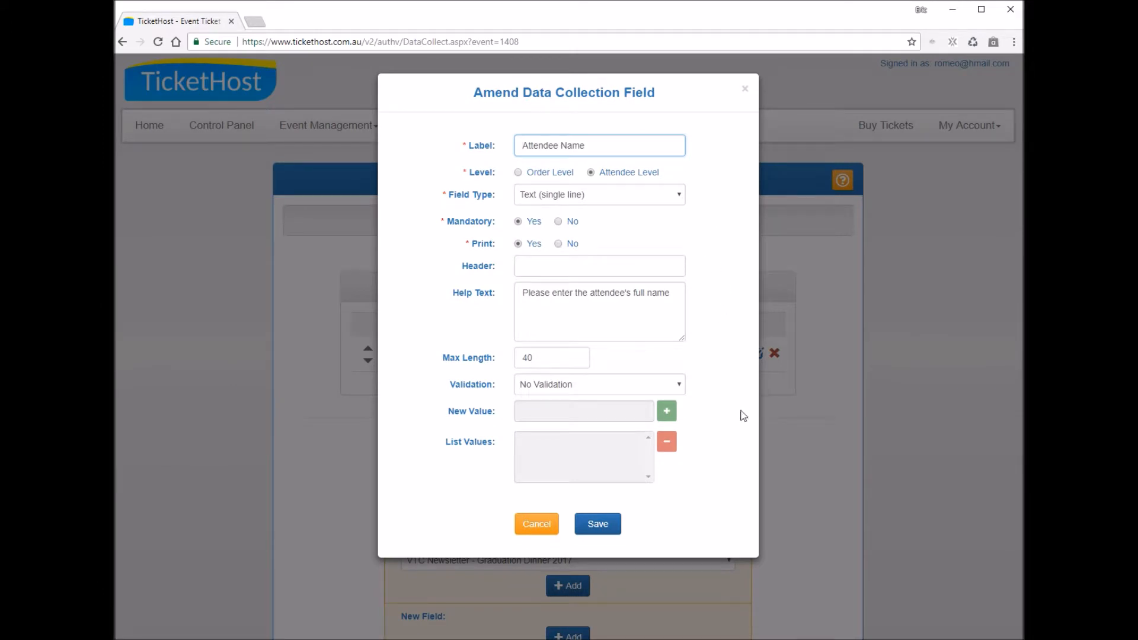
left_click(538, 525)
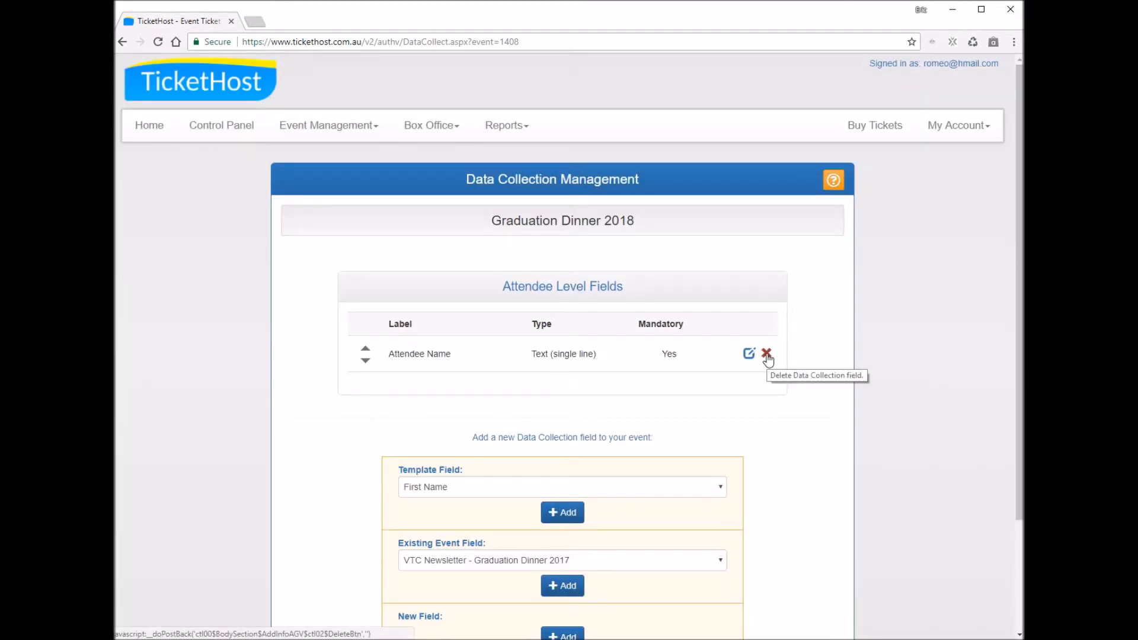
- Add the Special Dietary Requirements template field to the event and save it with its default settings
scroll(798, 391, "down", 1)
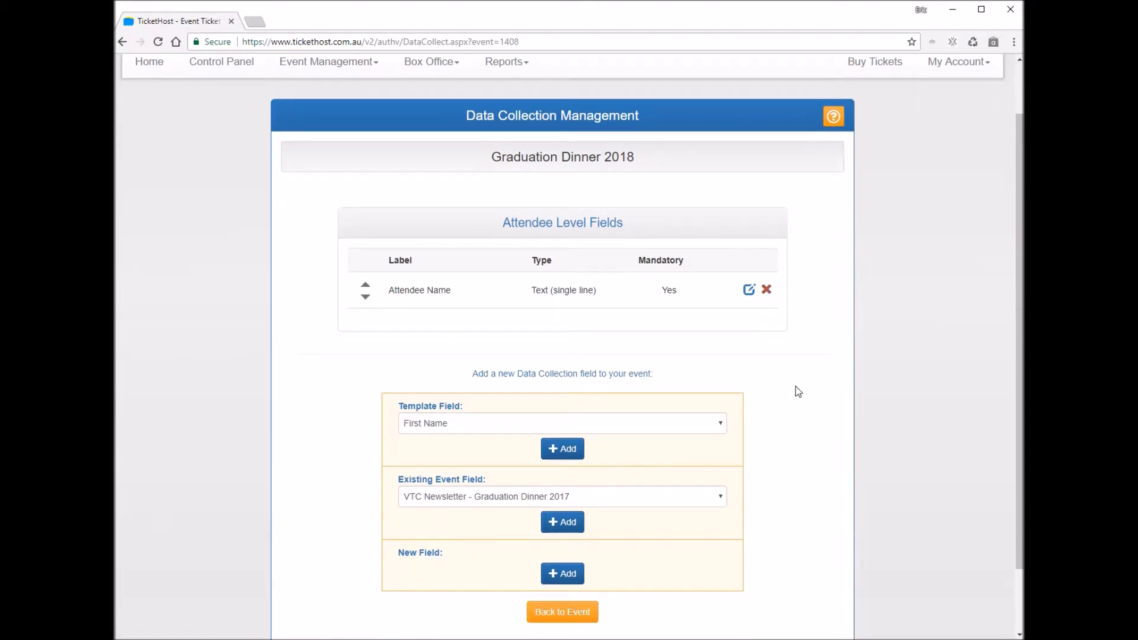
left_click(632, 425)
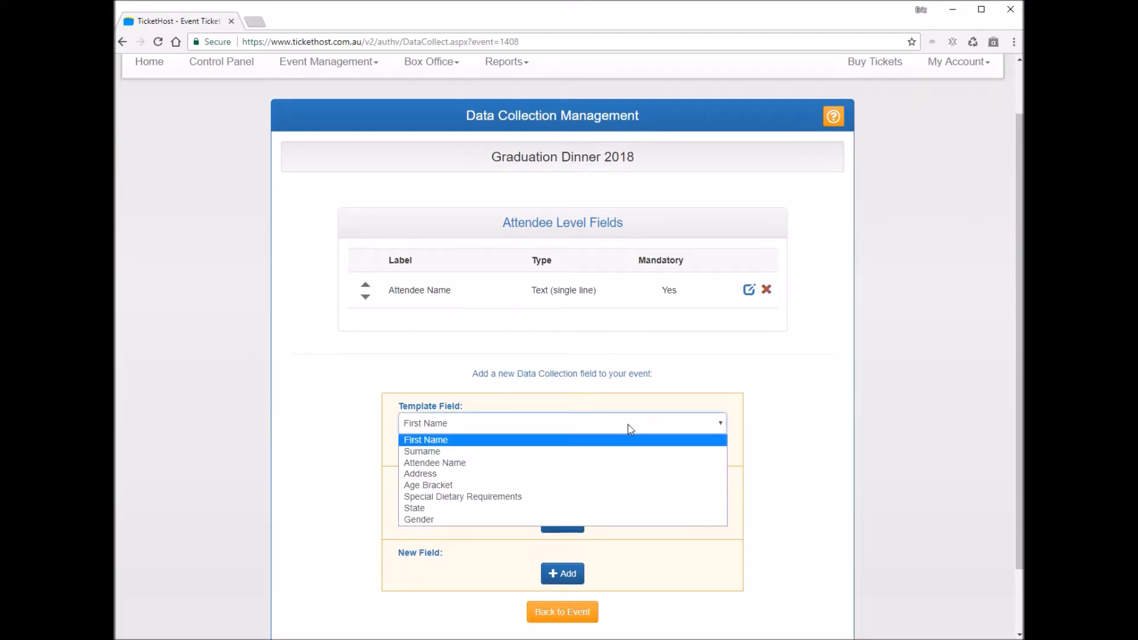
left_click(574, 496)
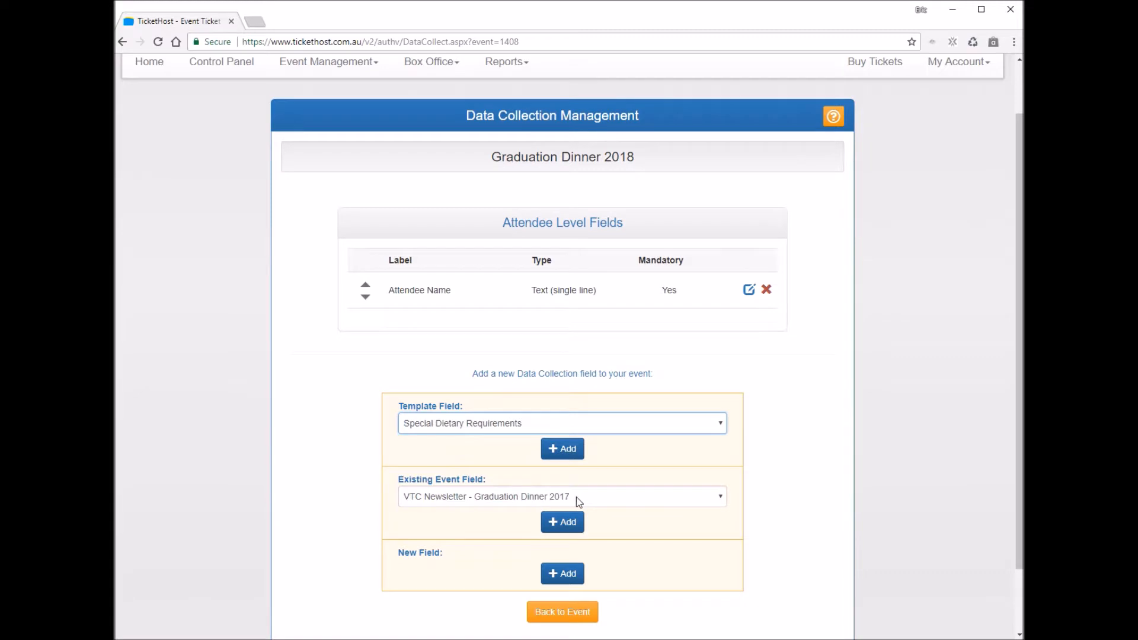
left_click(566, 448)
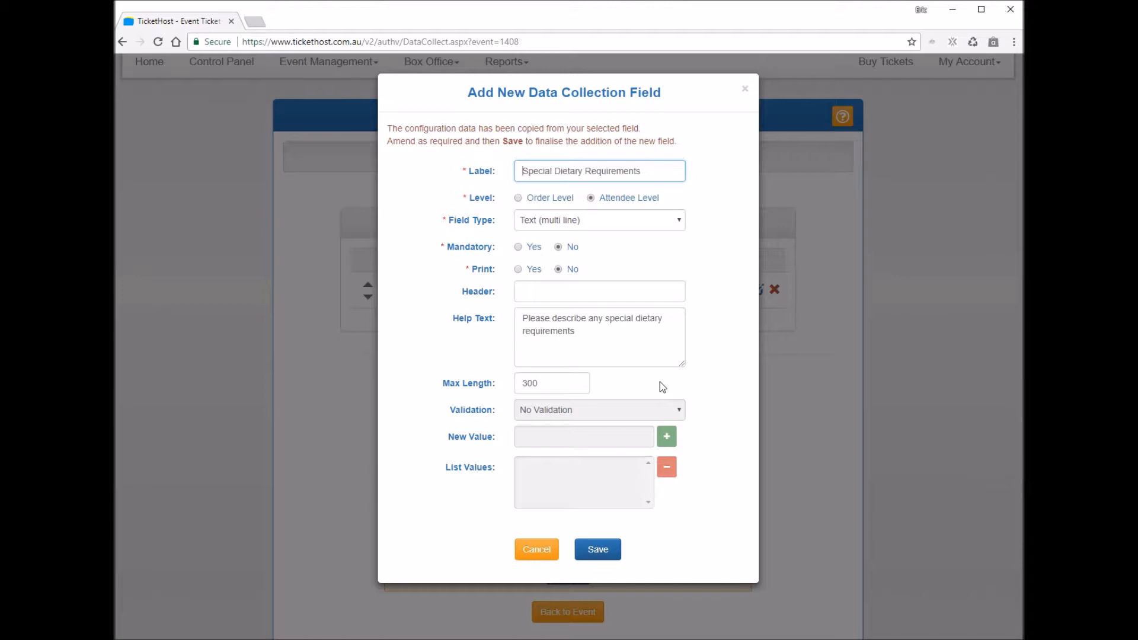
left_click(596, 549)
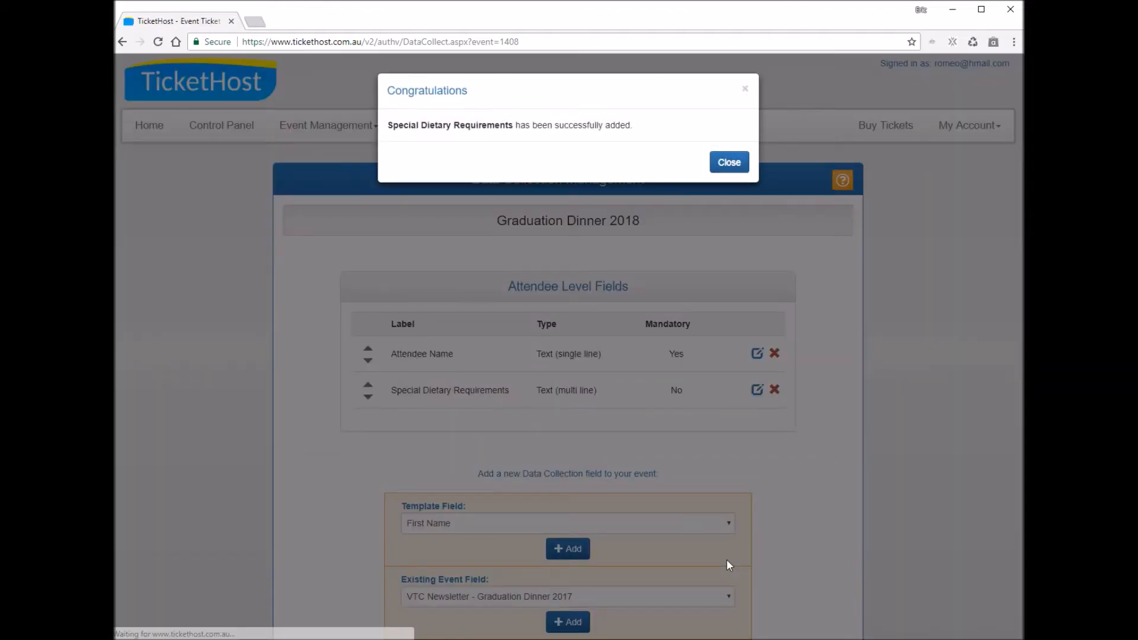
left_click(729, 163)
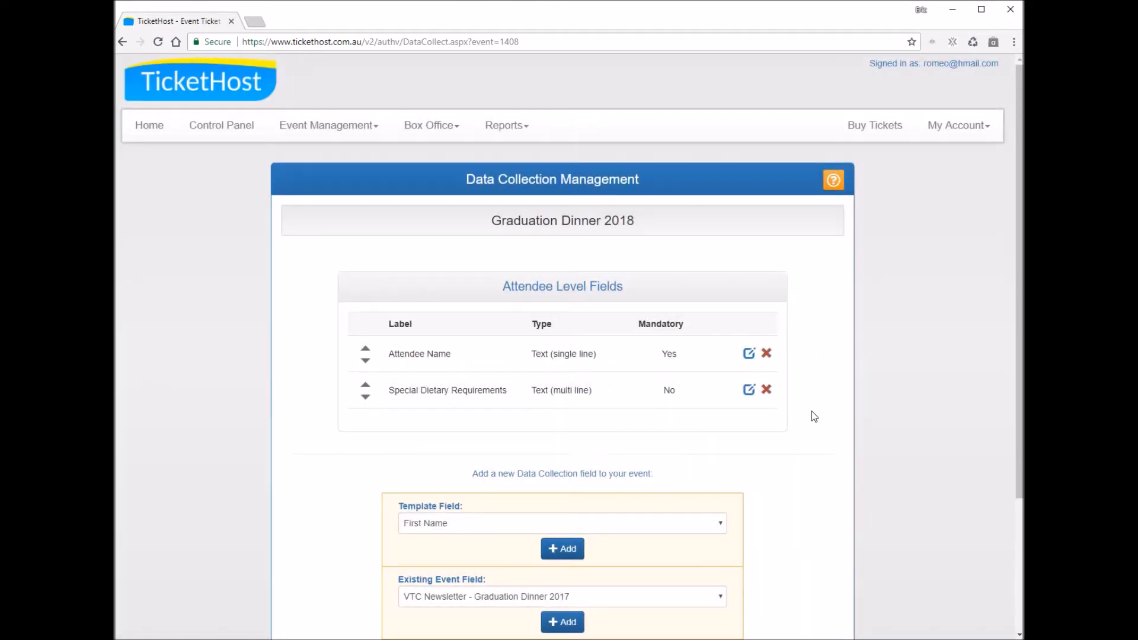
- Move Special Dietary Requirements above Attendee Name in the attendee level fields, and restore the original order
left_click(365, 385)
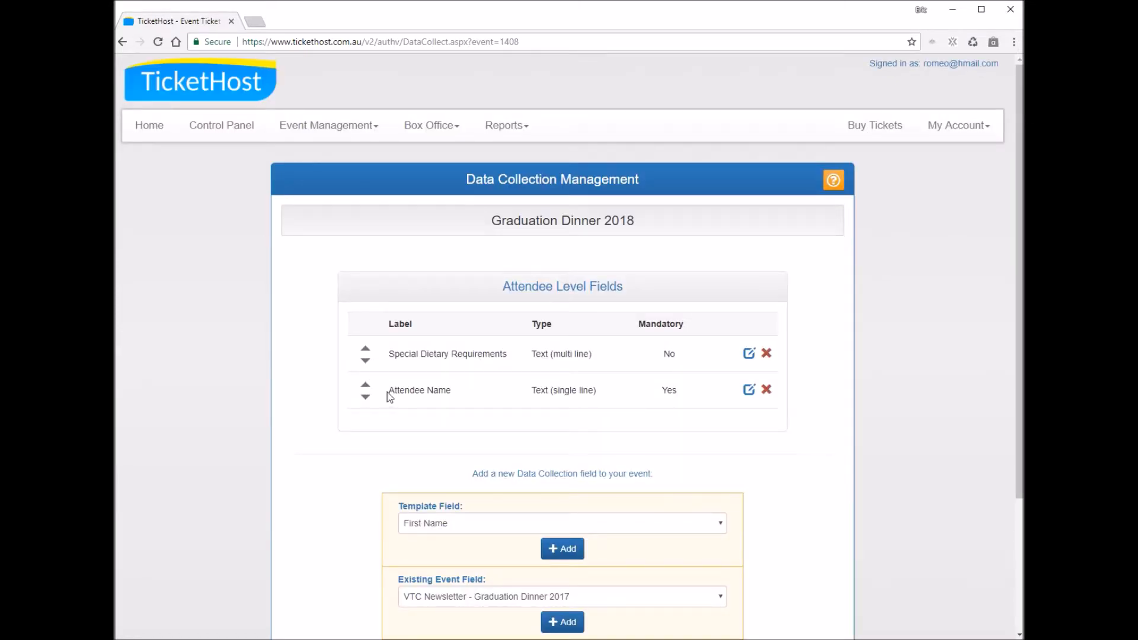
left_click(365, 388)
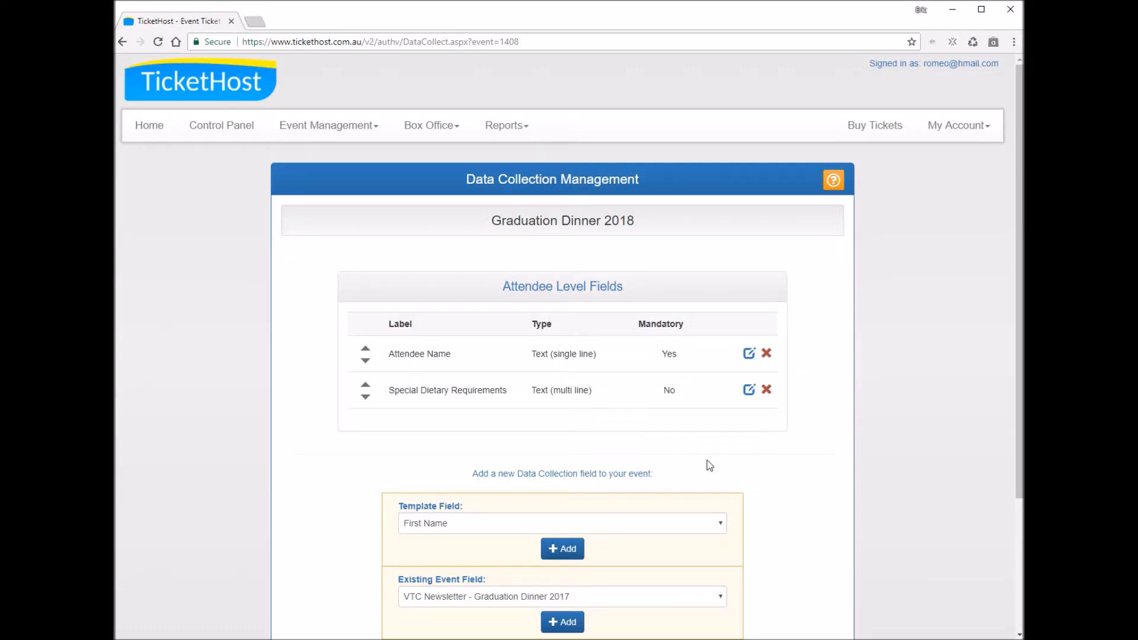
- Add the existing VTC Newsletter field from Graduation Dinner 2017 to the event and save it with its copied settings
scroll(827, 492, "down", 3)
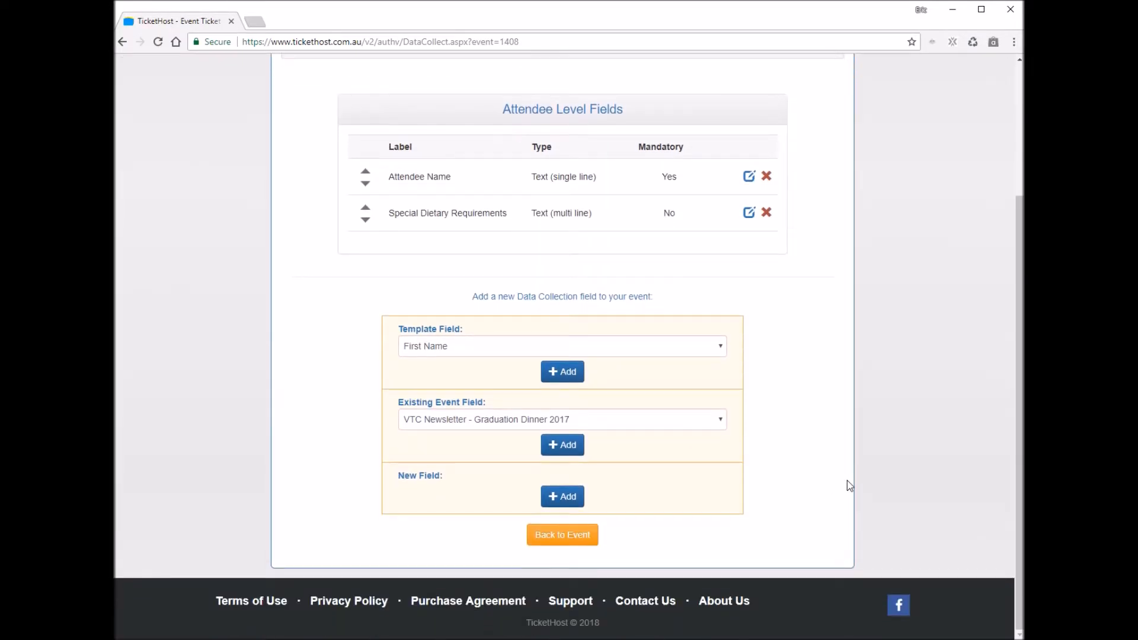
left_click(600, 419)
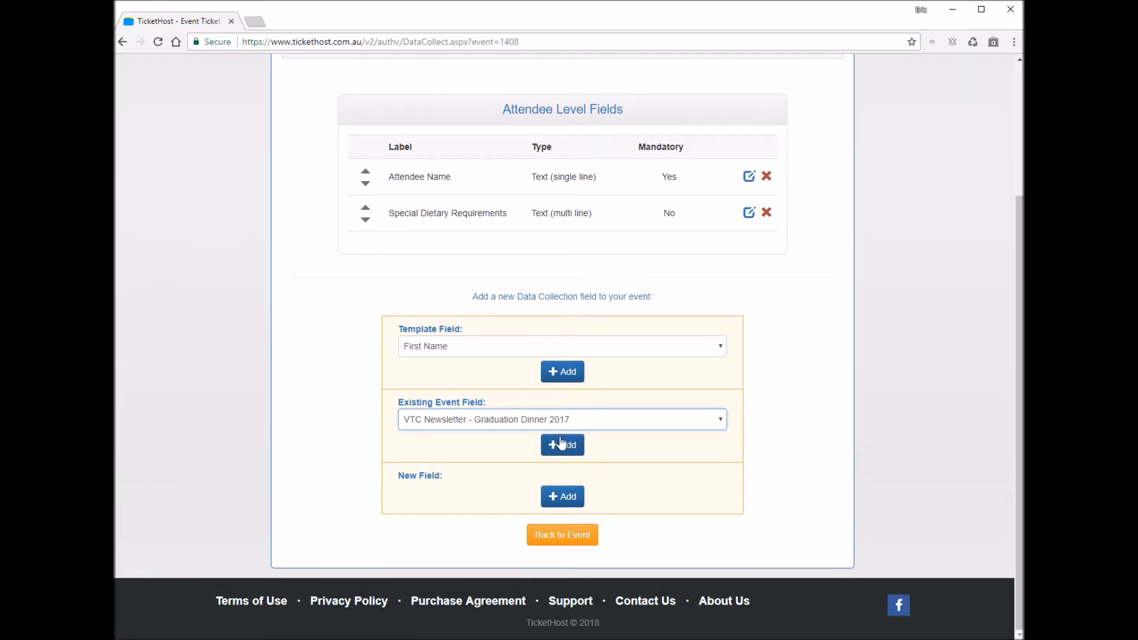
left_click(566, 448)
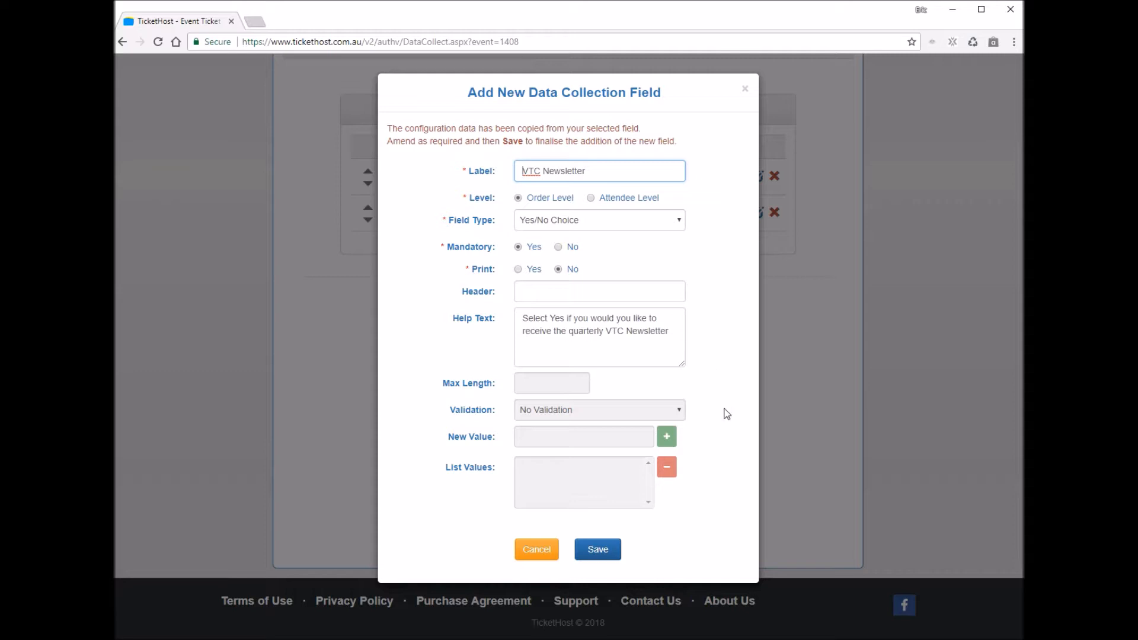
left_click(598, 551)
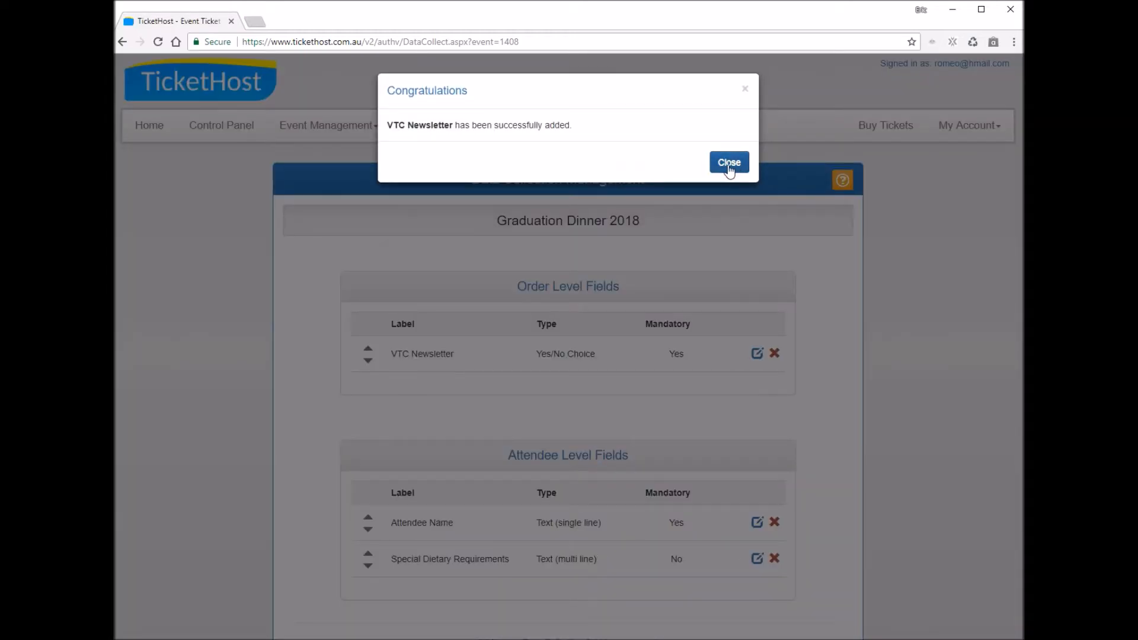
left_click(729, 164)
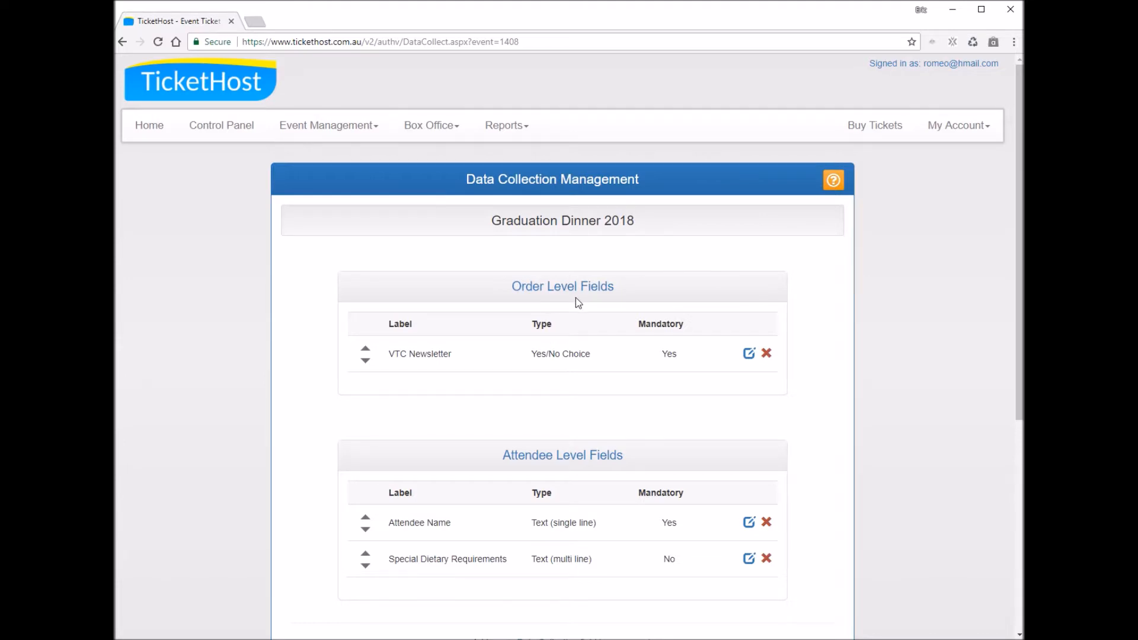
- Create a brand-new data collection field and label it Age Group
scroll(610, 475, "down", 5)
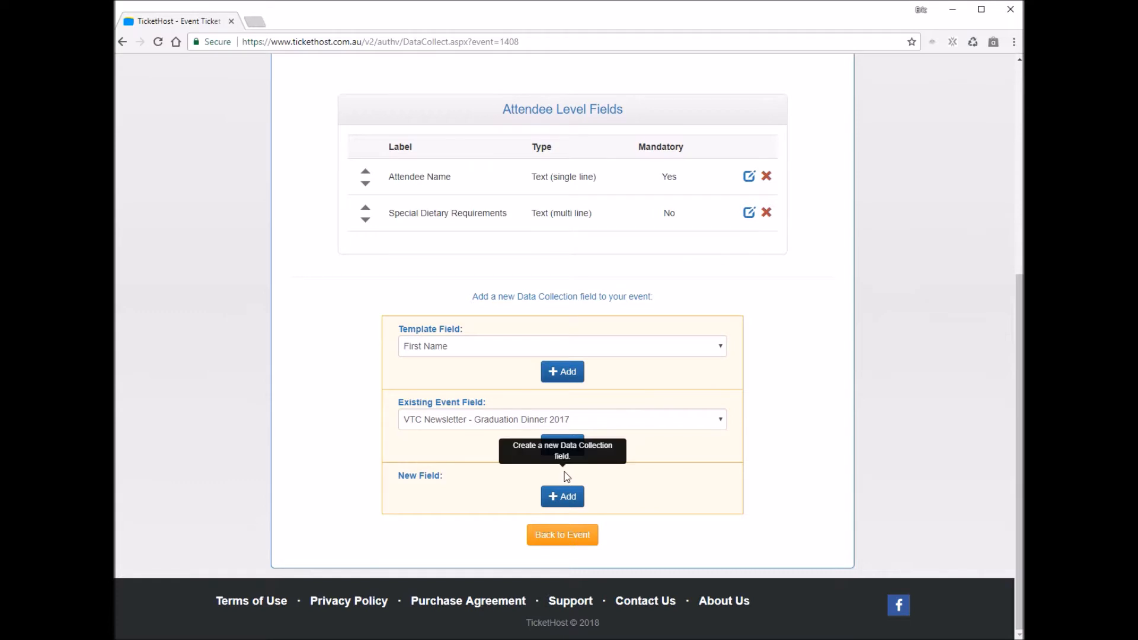
left_click(564, 498)
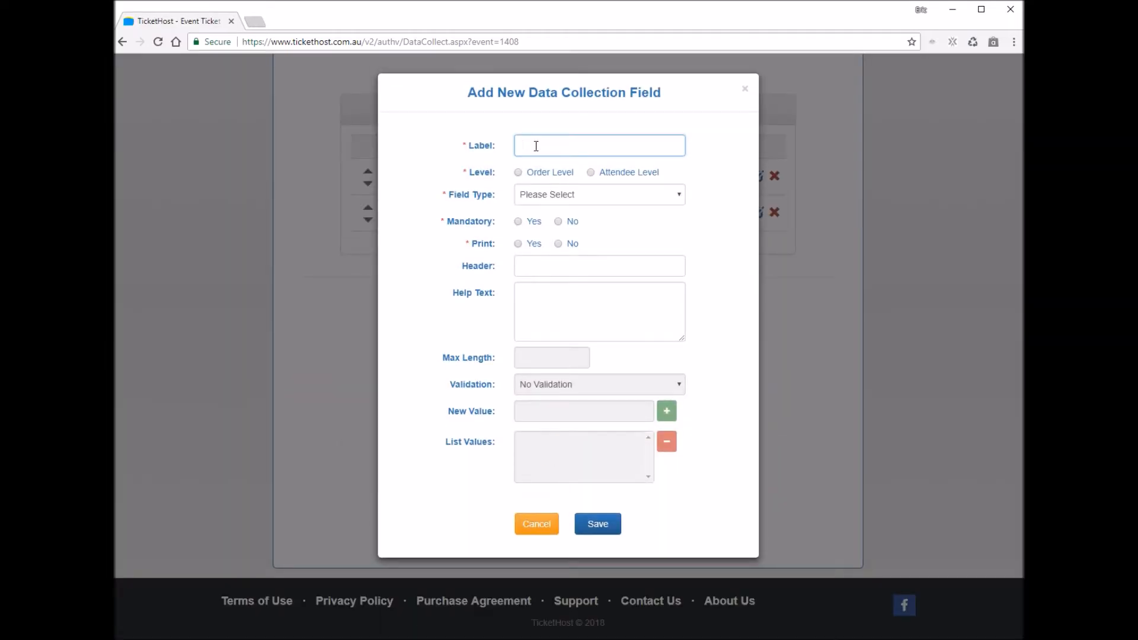
type("Ag")
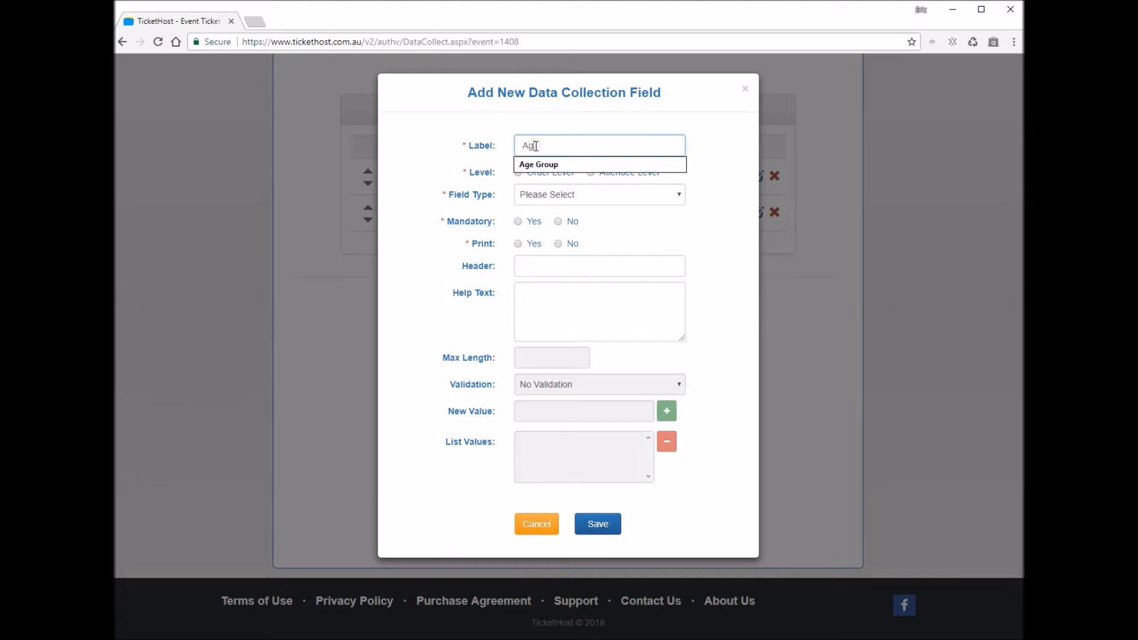
type("e Group")
left_click(542, 165)
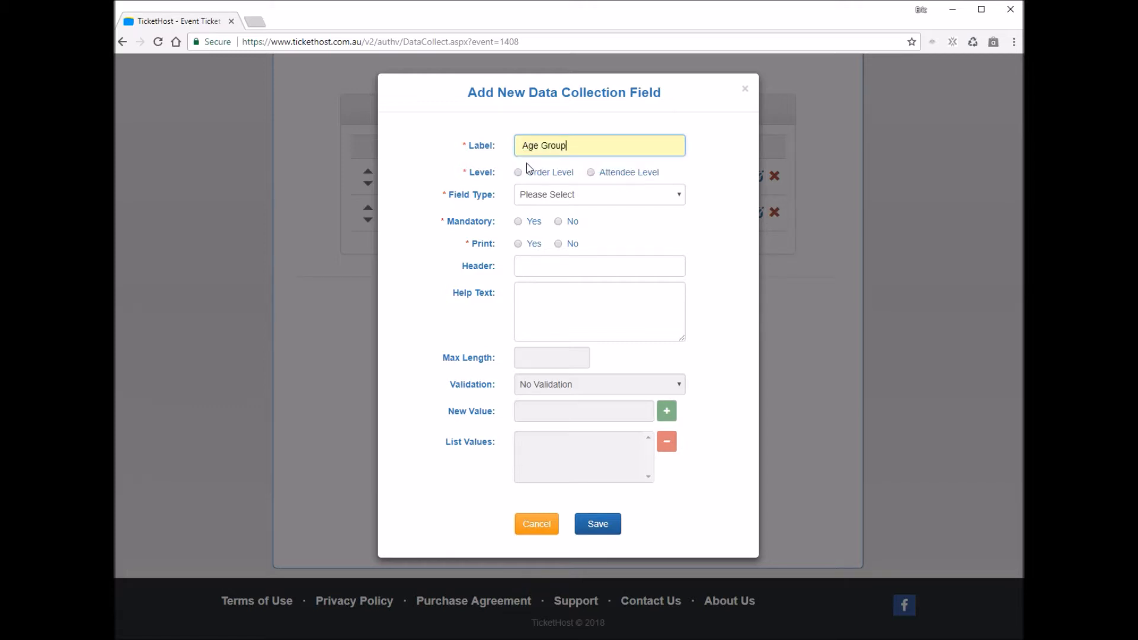
- Configure the Age Group field as Order Level with type List of Values, and set both Mandatory and Print to No
left_click(518, 173)
left_click(556, 197)
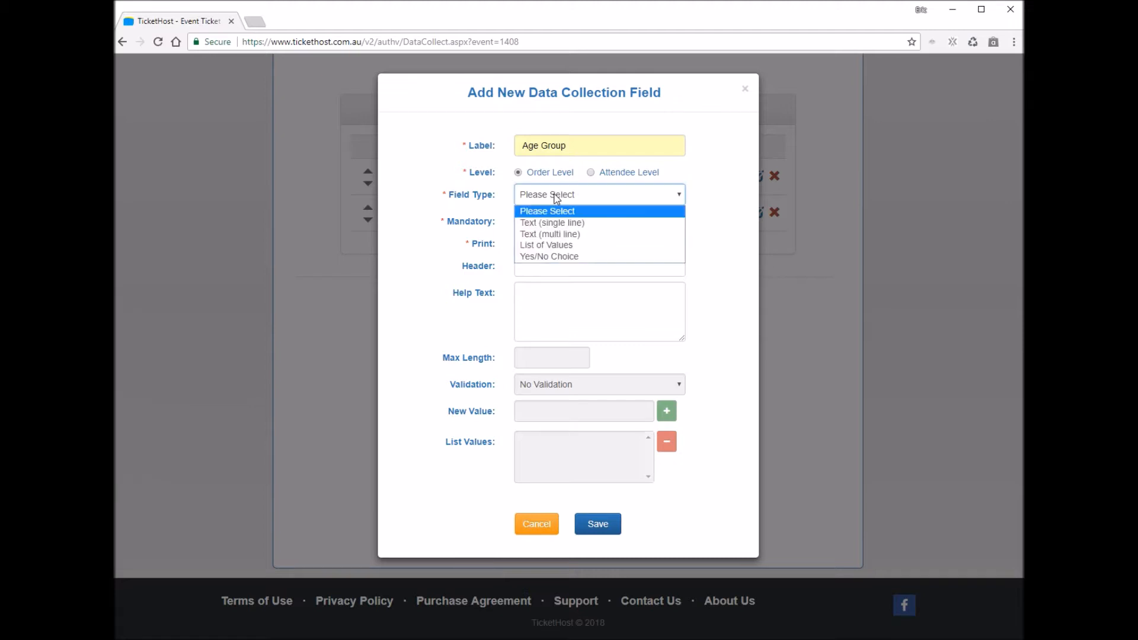
left_click(572, 245)
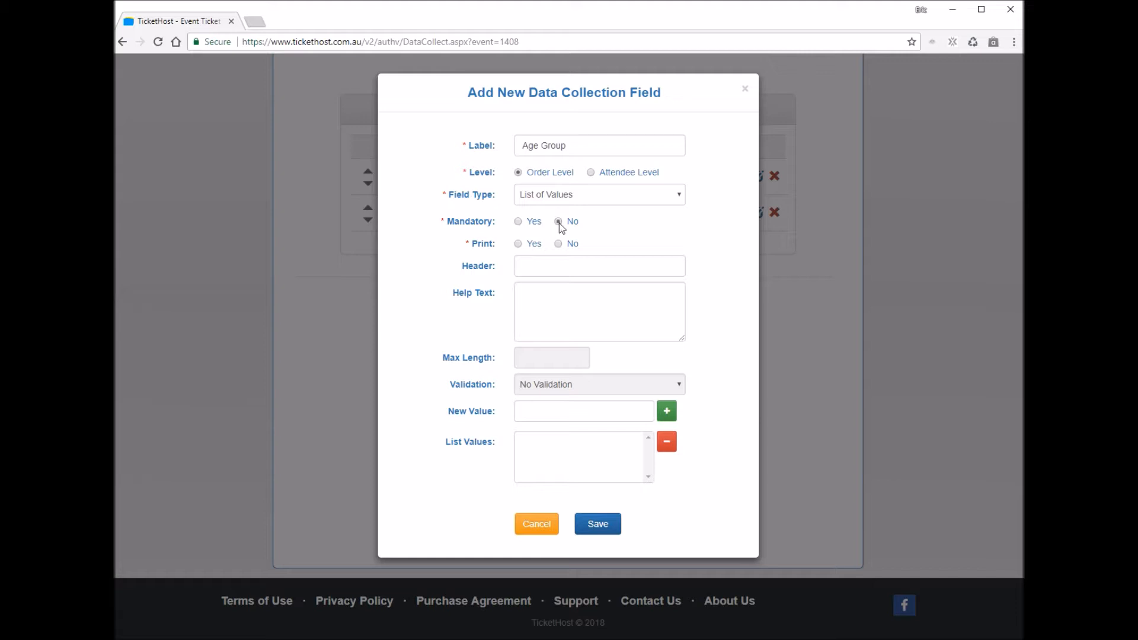
left_click(558, 244)
- Add Under 21 as a list value of the Age Group field
left_click(533, 408)
type("Under 21")
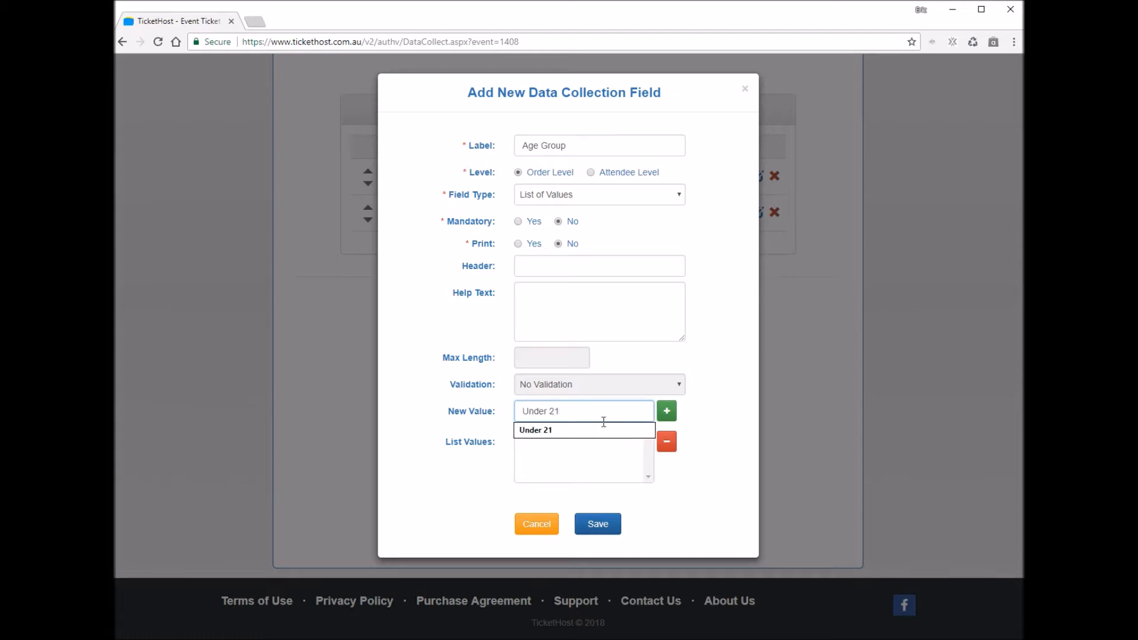
left_click(667, 411)
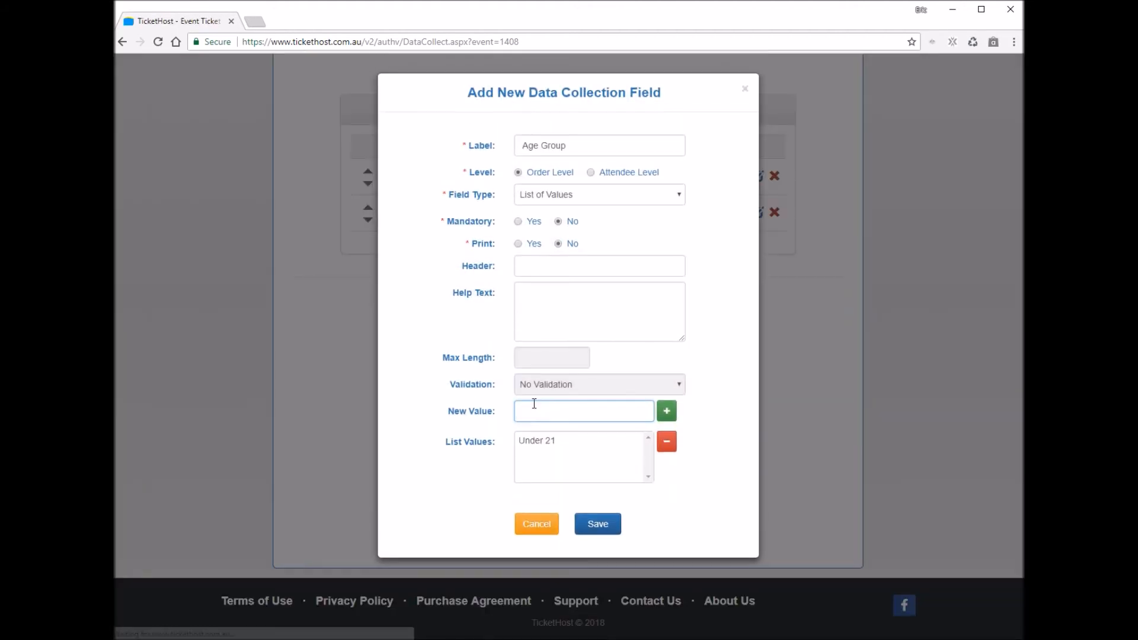
- Add 21 - 40, 41 - 60 and Over 60 as further list values of the Age Group field
left_click(542, 407)
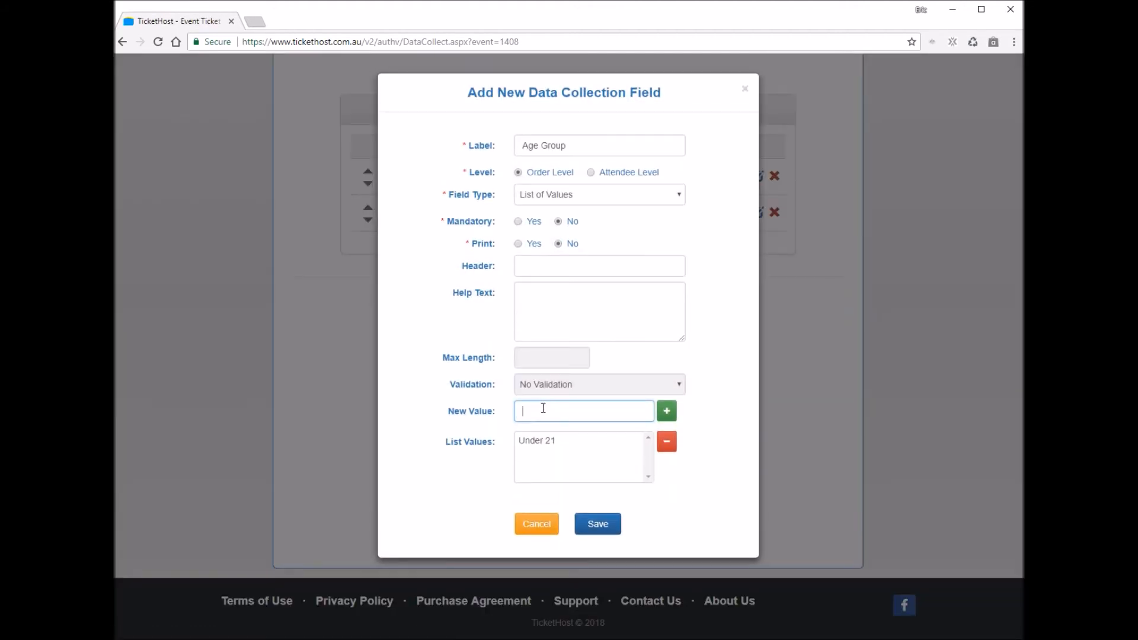
type("21 - 40")
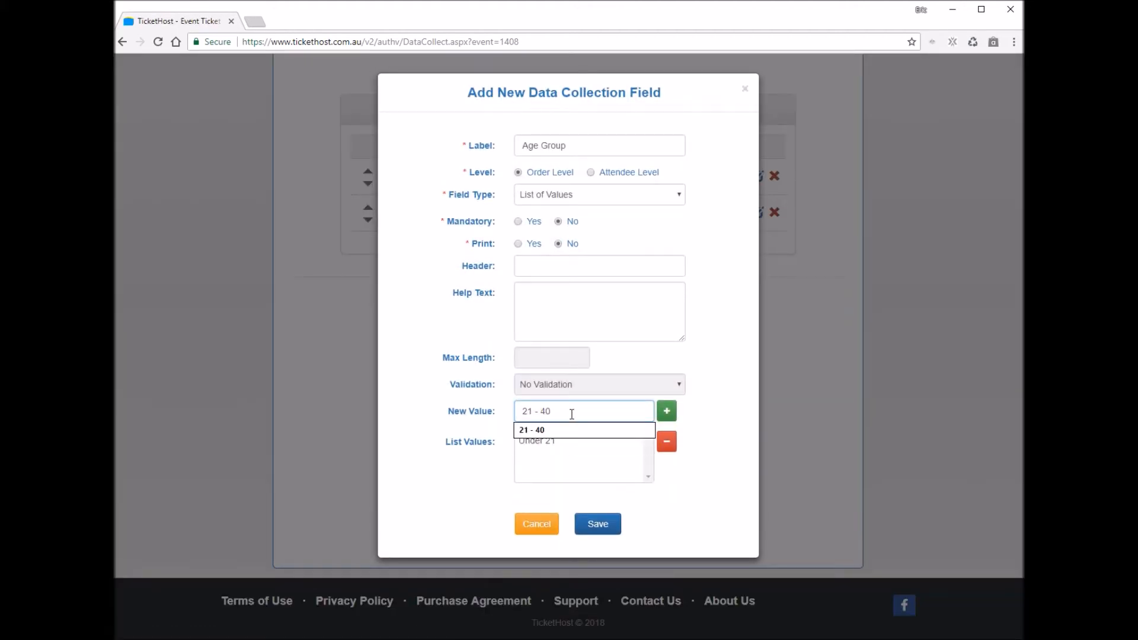
left_click(666, 411)
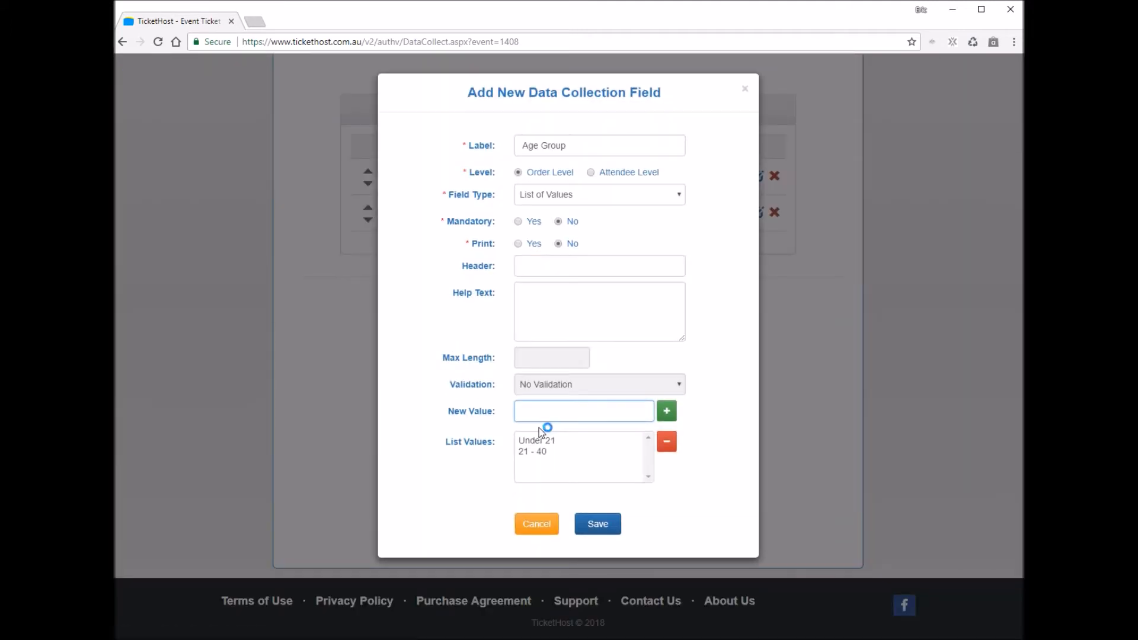
left_click(522, 409)
type("41 - 60")
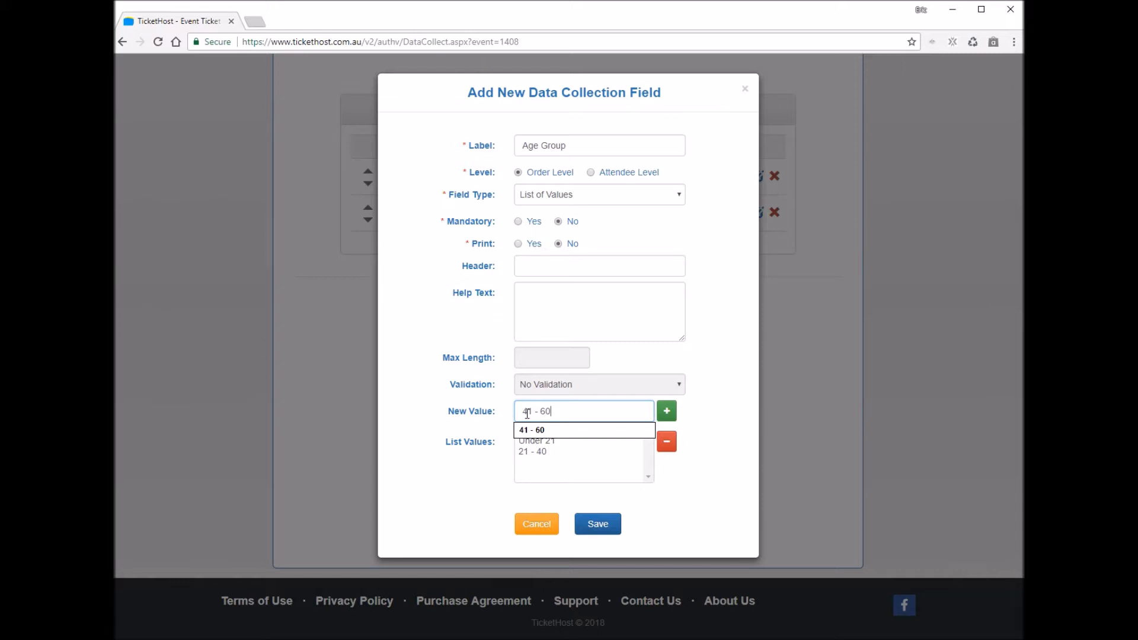
left_click(666, 410)
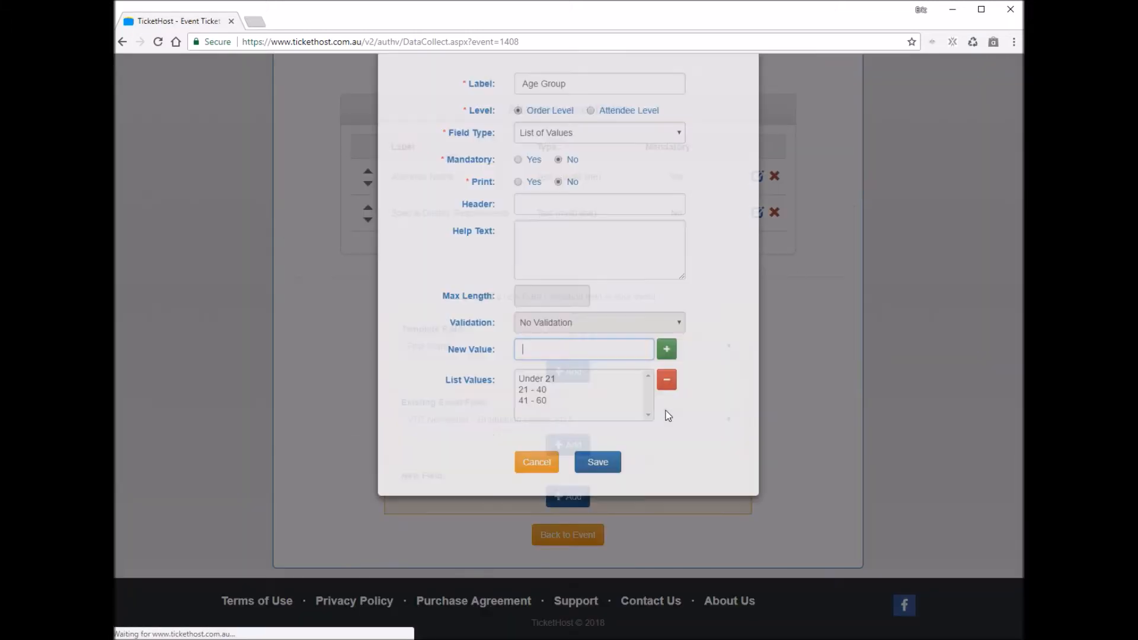
left_click(527, 406)
type("O")
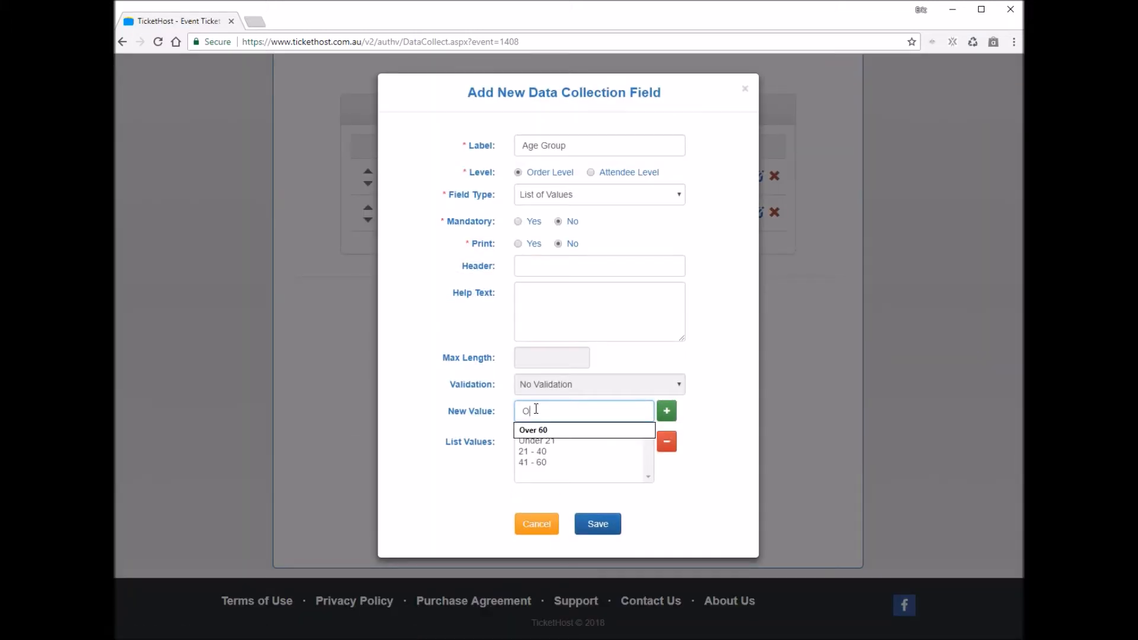
type("ver 60")
left_click(665, 412)
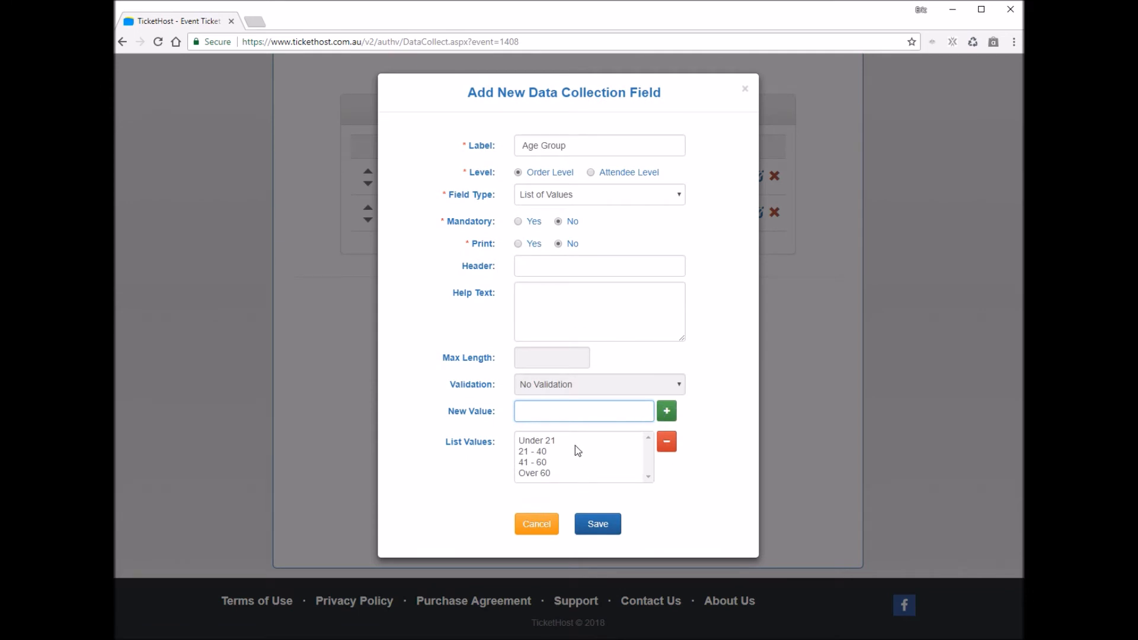
- Save the new Age Group field and dismiss the confirmation
left_click(529, 463)
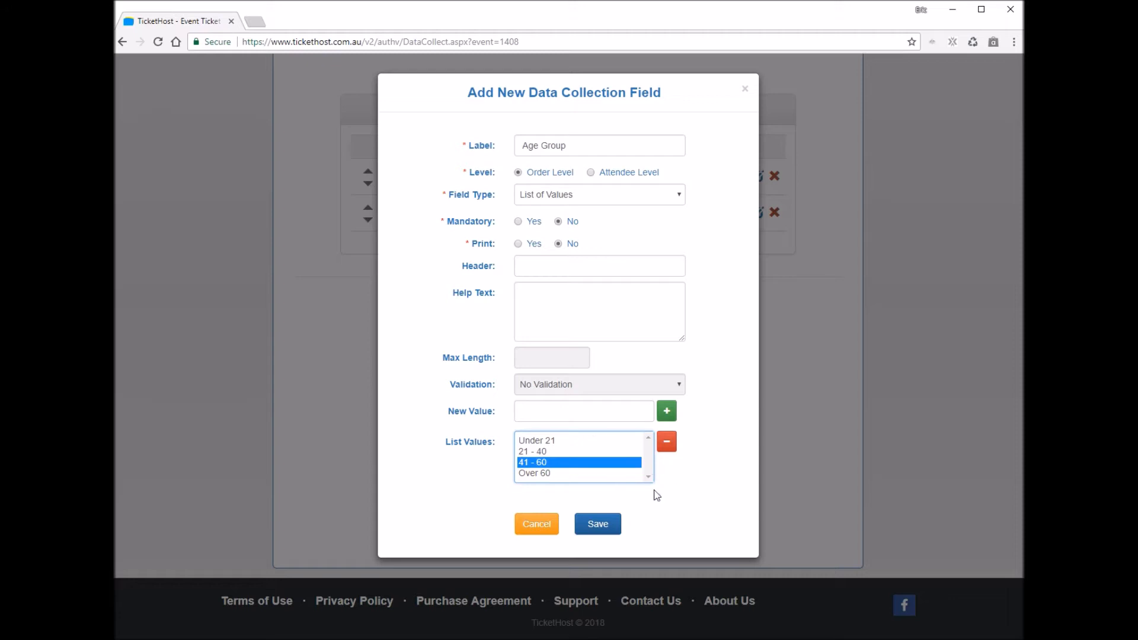
left_click(607, 527)
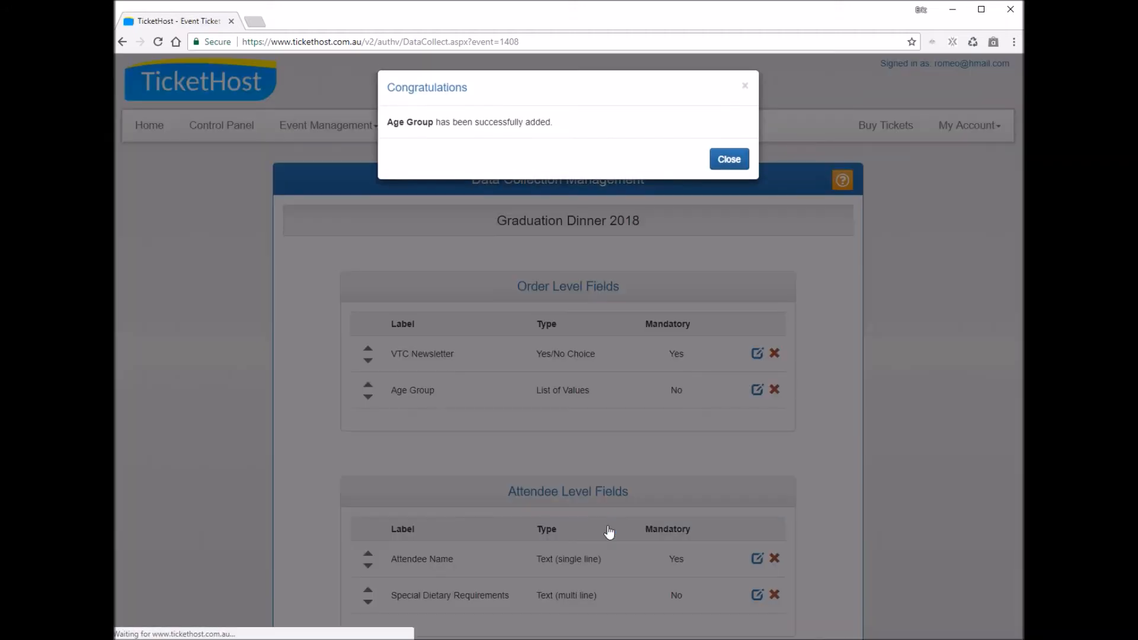
left_click(728, 171)
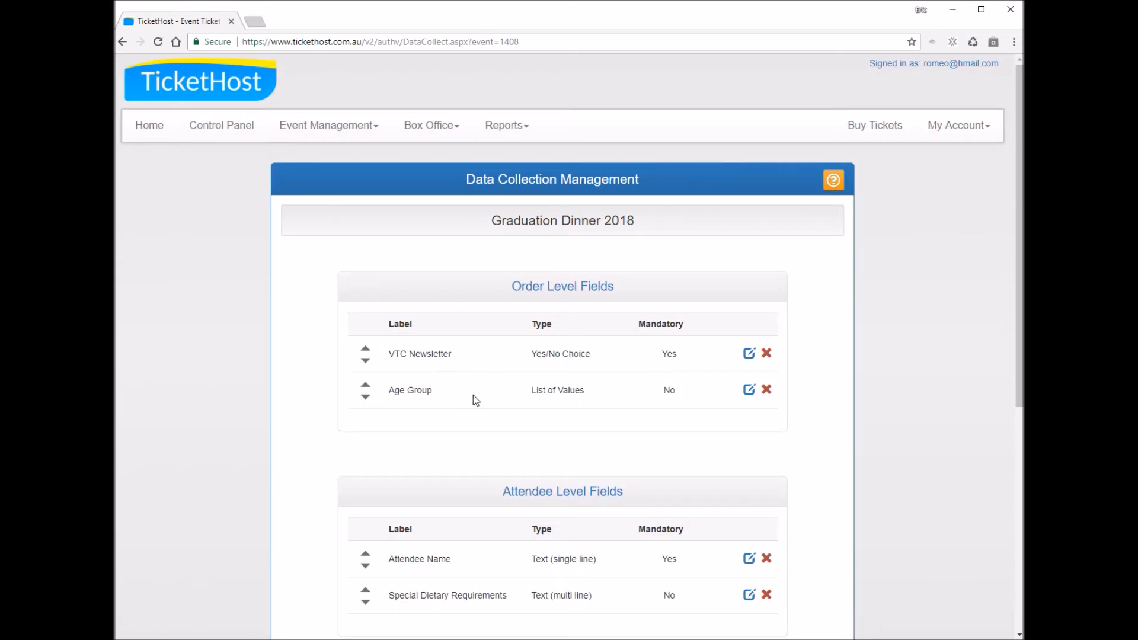
- Move VTC Newsletter below Age Group in the order level fields and return to the event's management page
left_click(365, 360)
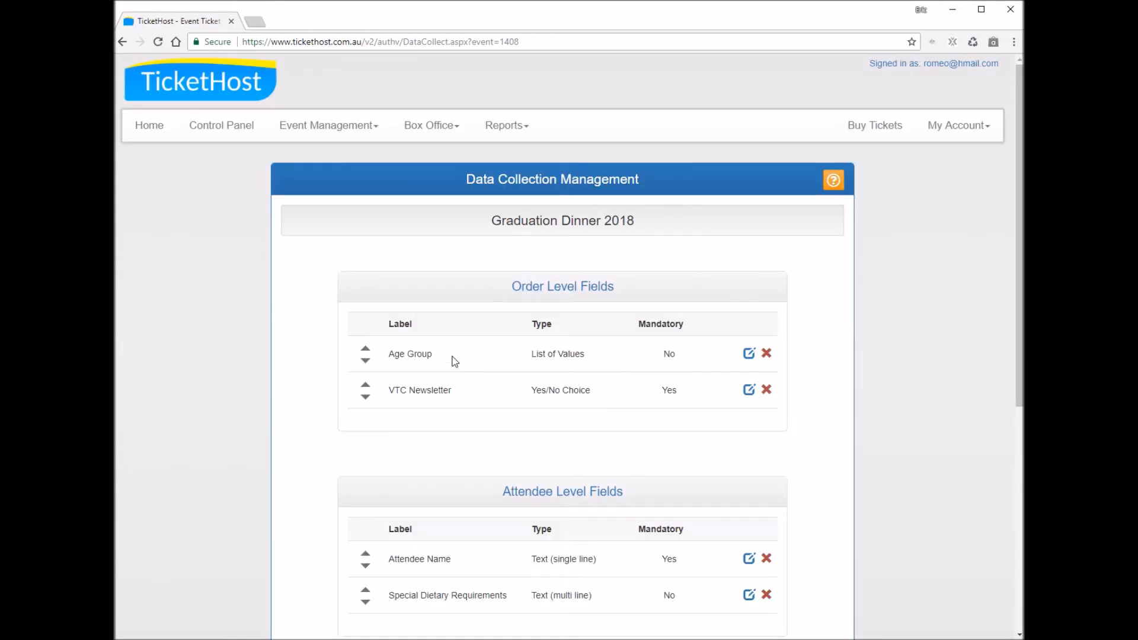
scroll(492, 394, "down", 2)
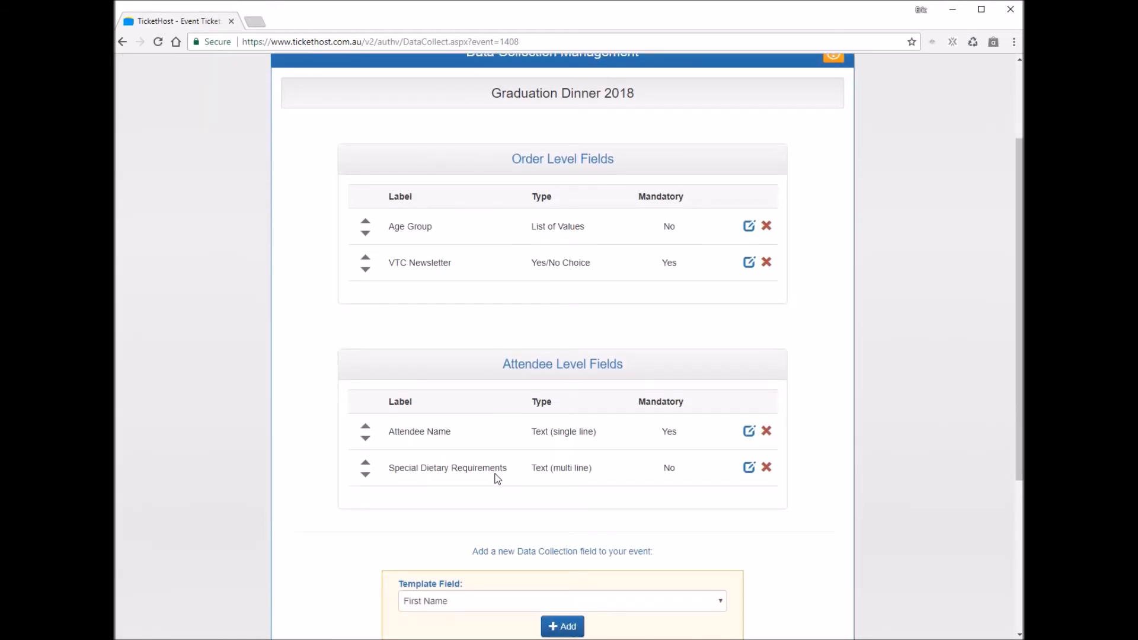
scroll(496, 477, "down", 1)
scroll(498, 483, "down", 2)
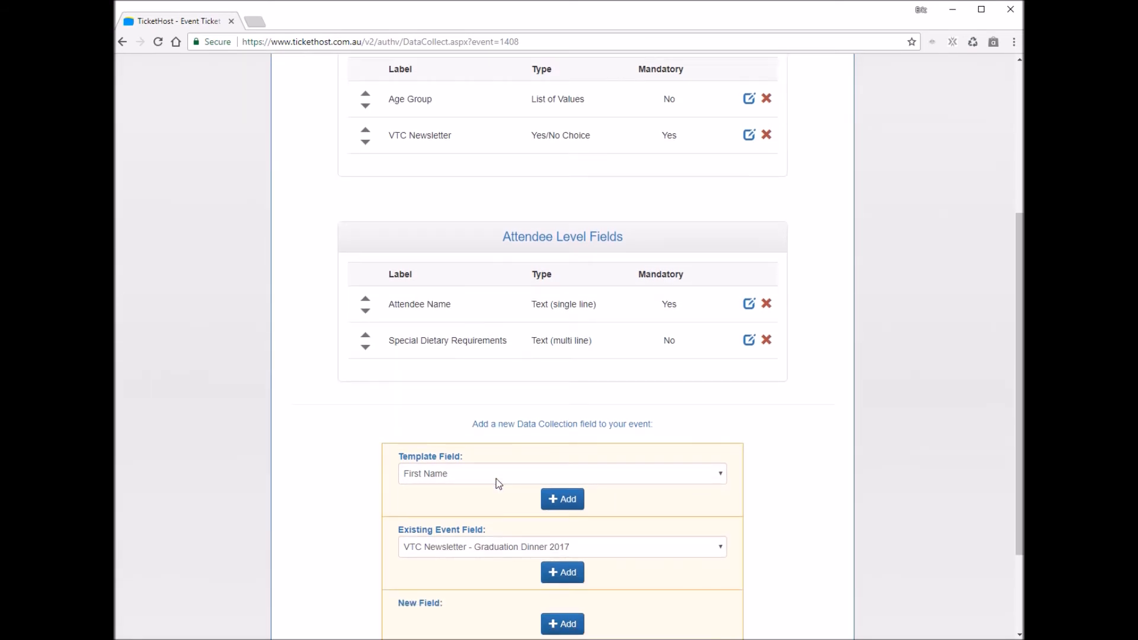
scroll(495, 482, "down", 2)
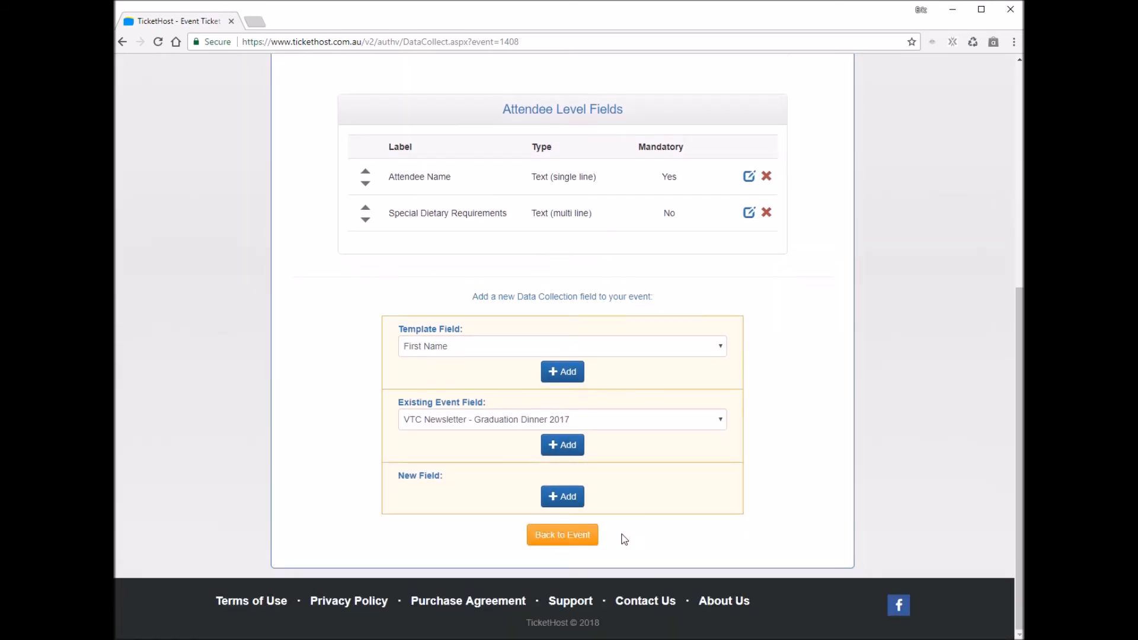
left_click(573, 539)
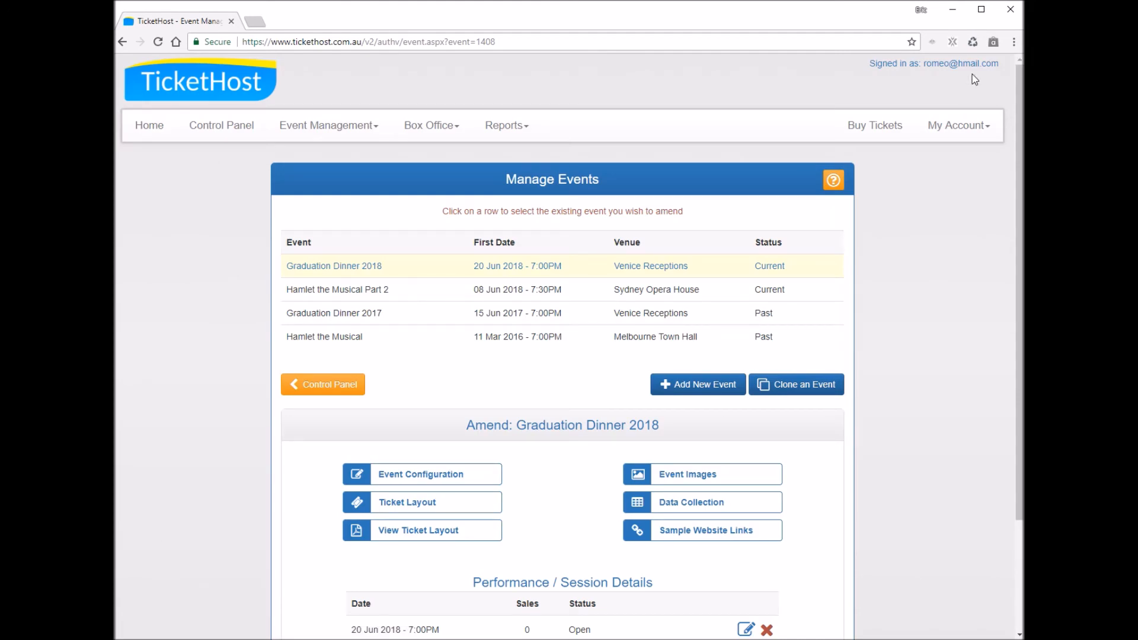
- Search the events on sale for "grad" and open the ticket selection for Graduation Dinner 2018
left_click(870, 128)
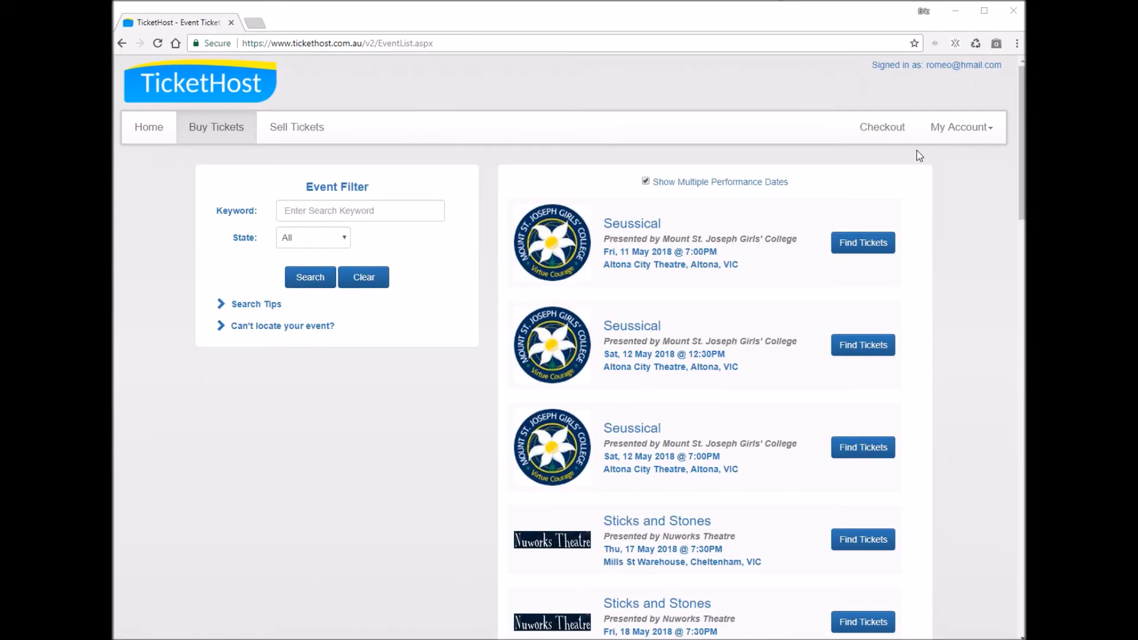
left_click(306, 211)
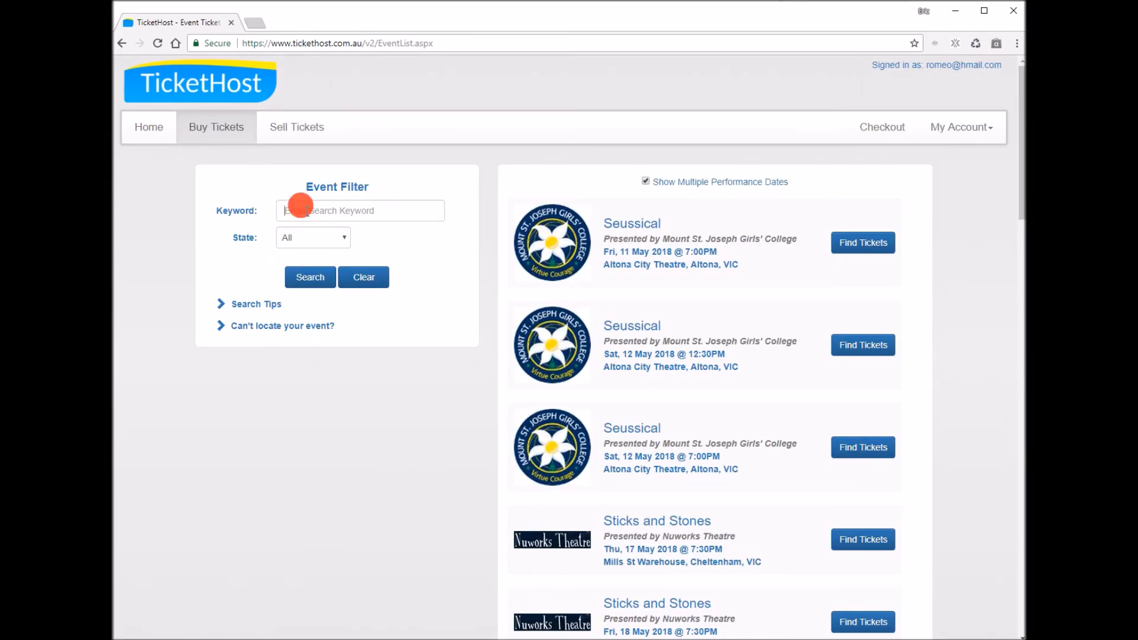
type("grad")
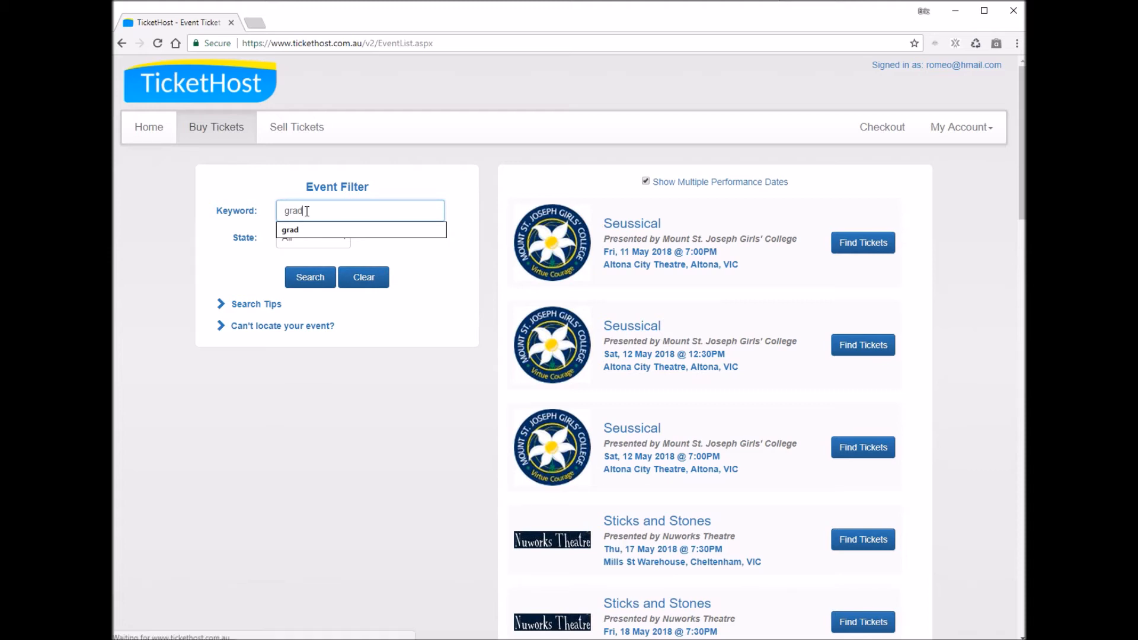
key("Return")
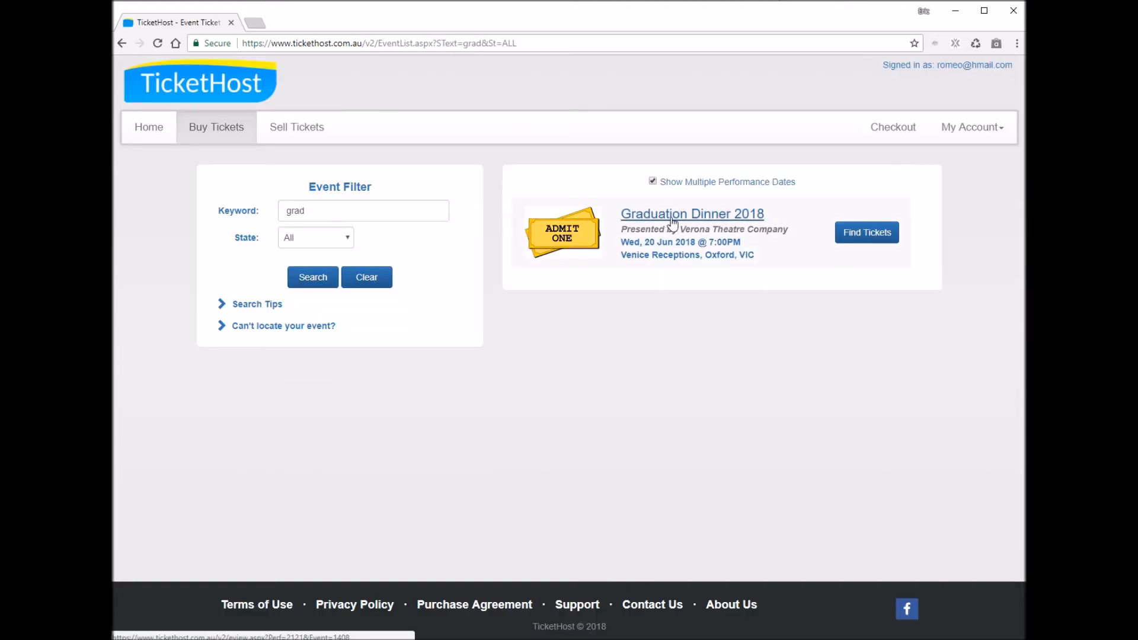
left_click(846, 231)
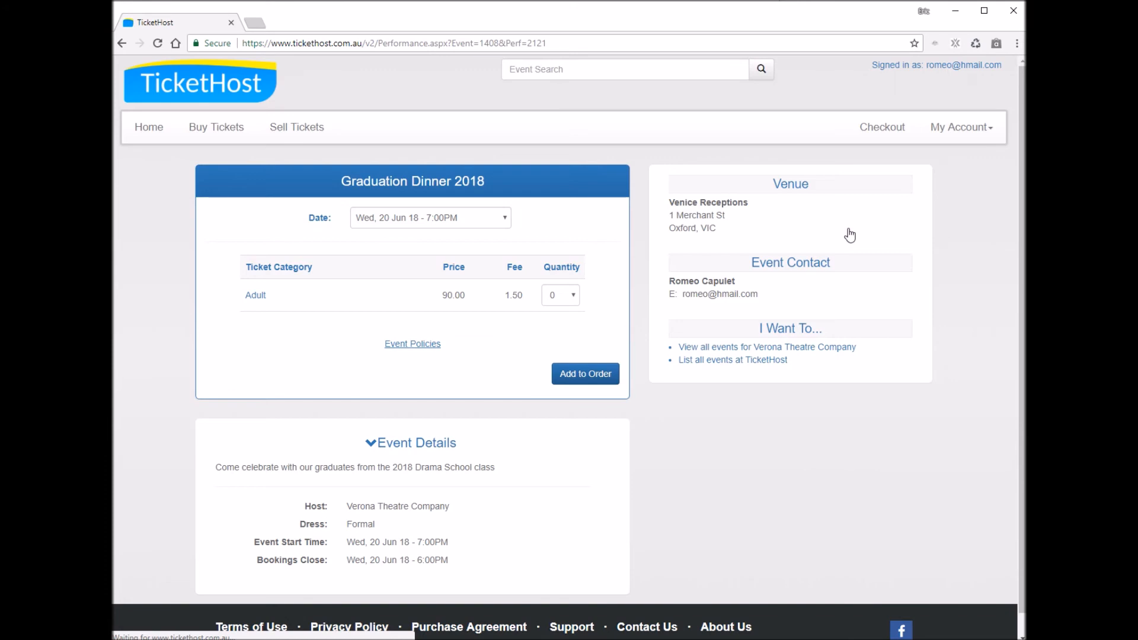
- Add 2 Adult tickets to the order and proceed to checkout
left_click(575, 300)
left_click(556, 337)
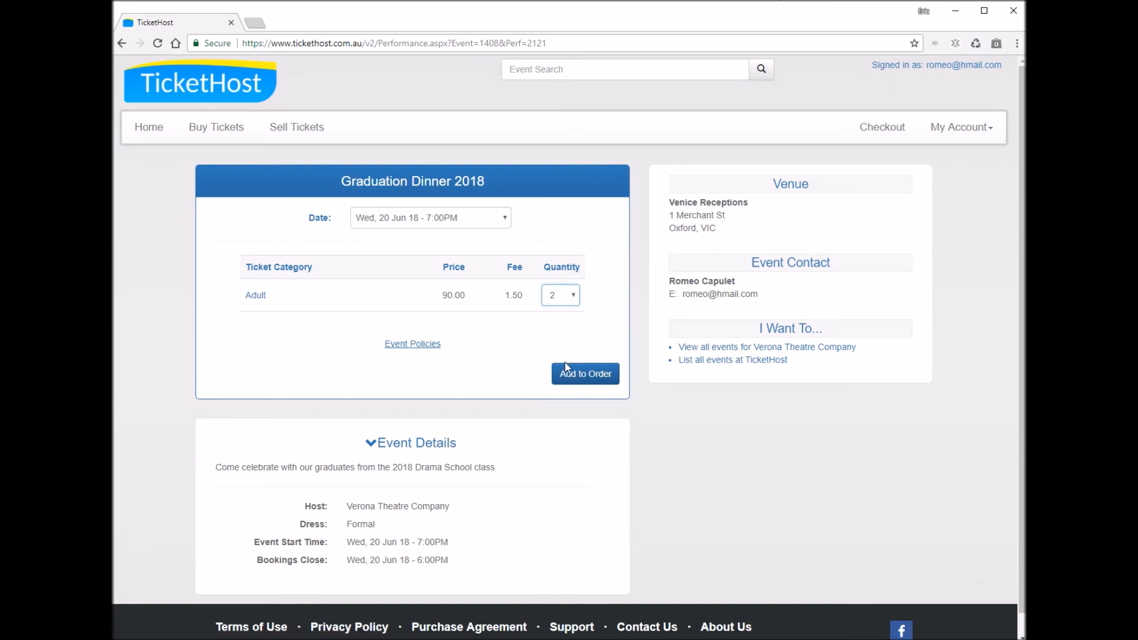
left_click(587, 375)
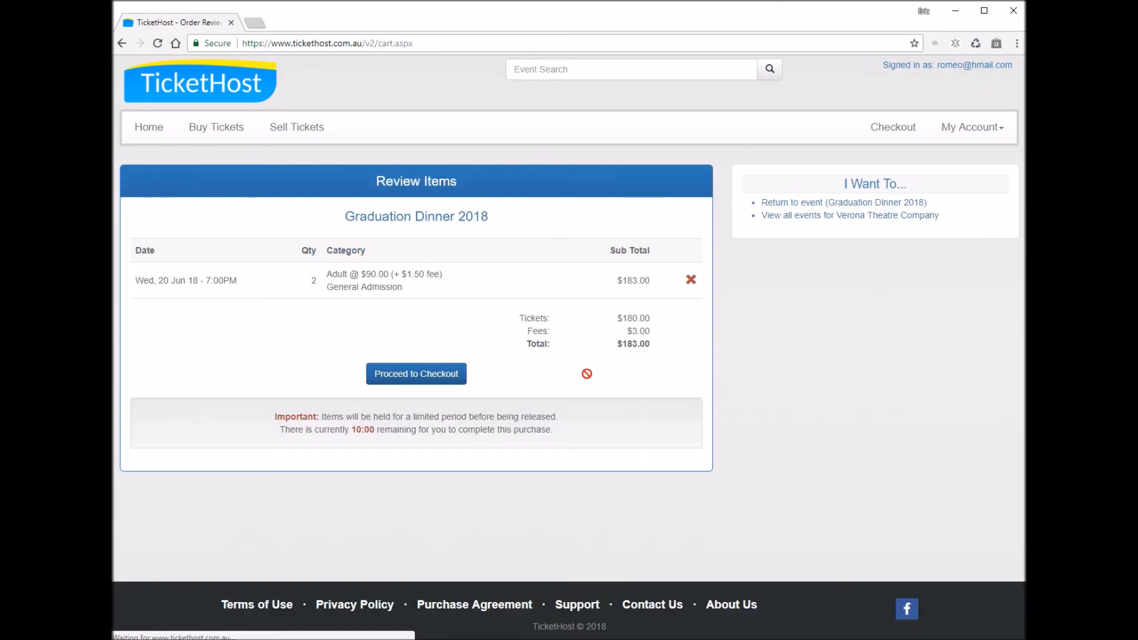
left_click(420, 374)
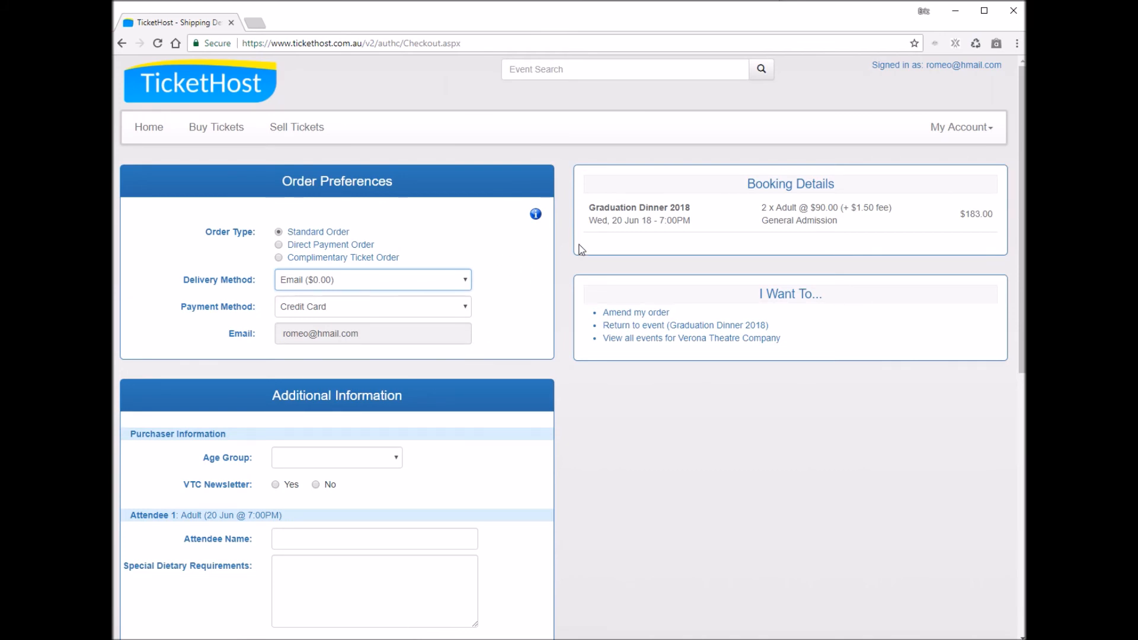
- Fill in the purchaser information with Age Group 21 - 40 and VTC Newsletter set to Yes
scroll(550, 390, "down", 4)
scroll(550, 391, "down", 1)
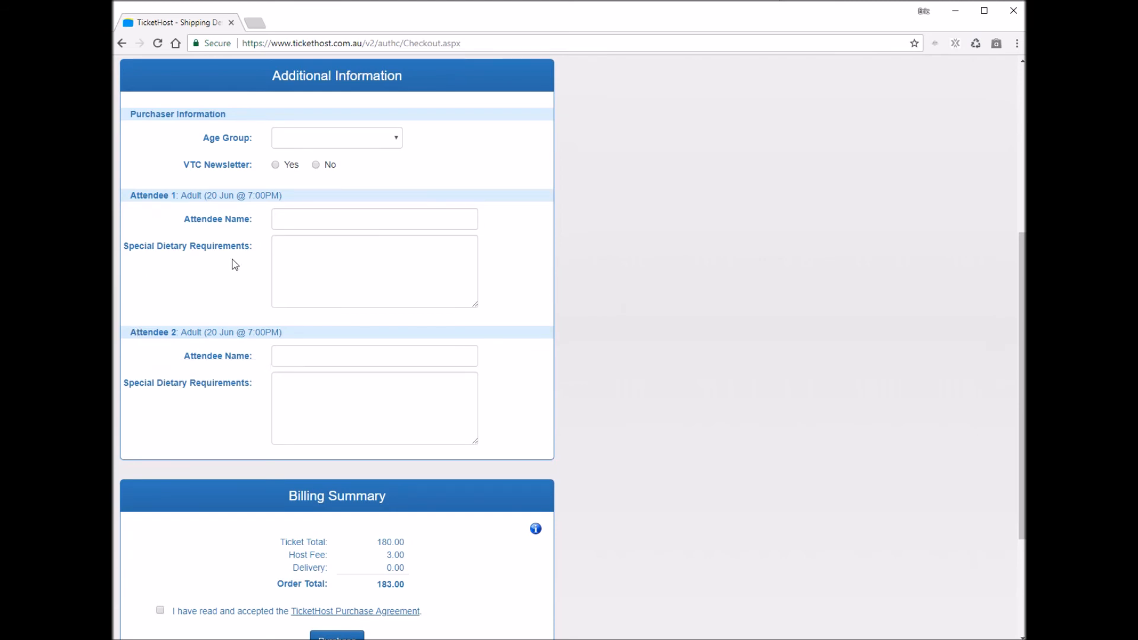
left_click(399, 140)
left_click(351, 178)
mouse_move(224, 164)
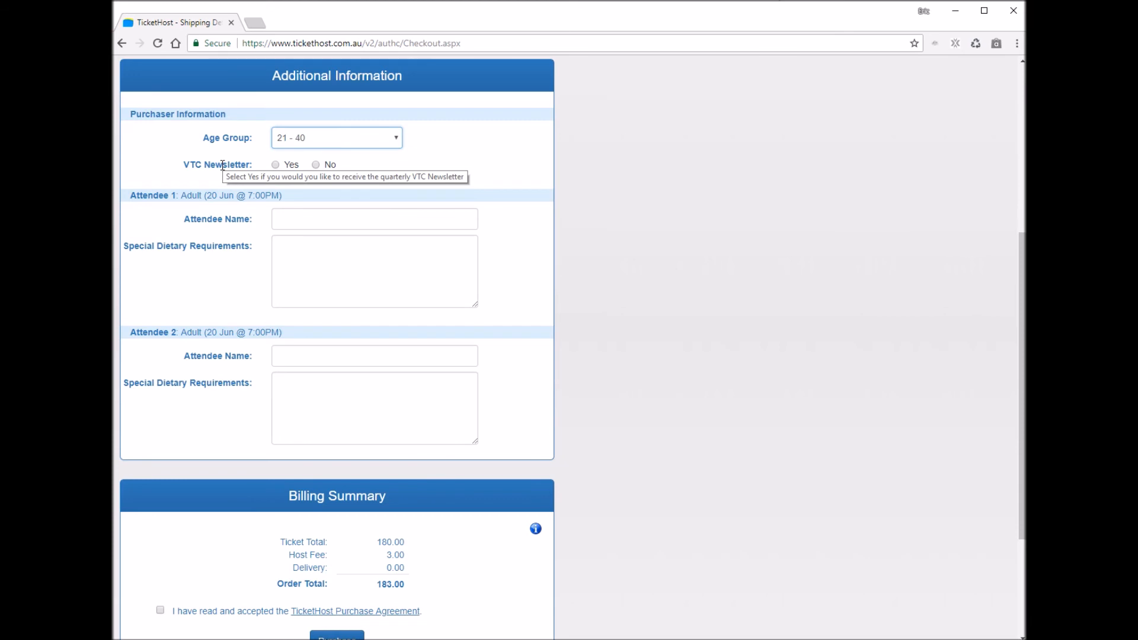
left_click(276, 165)
mouse_move(389, 222)
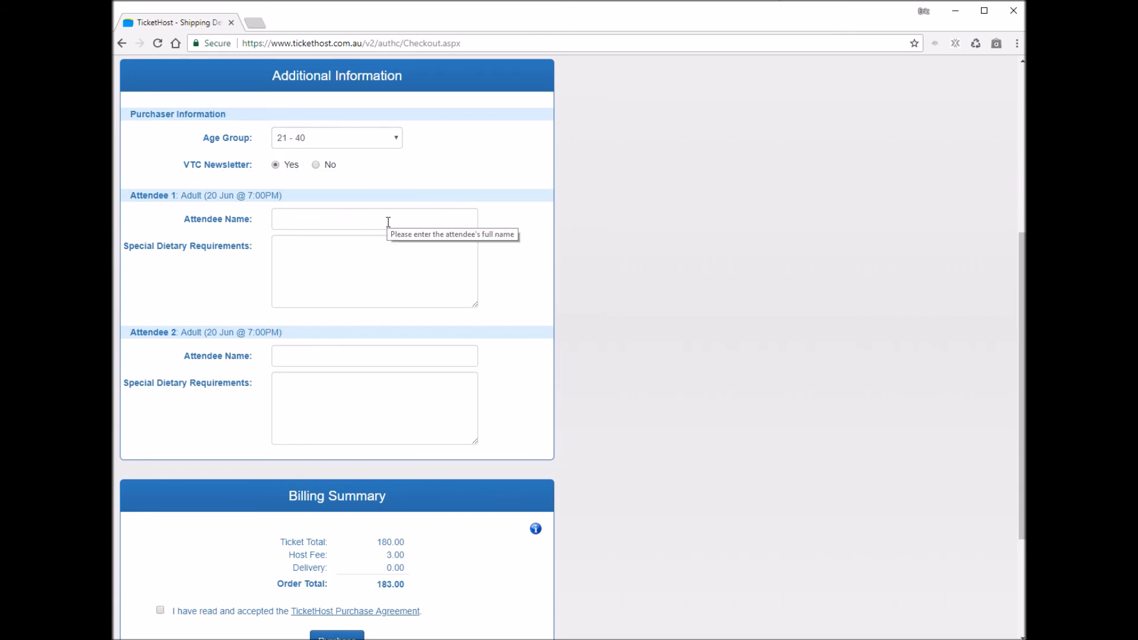